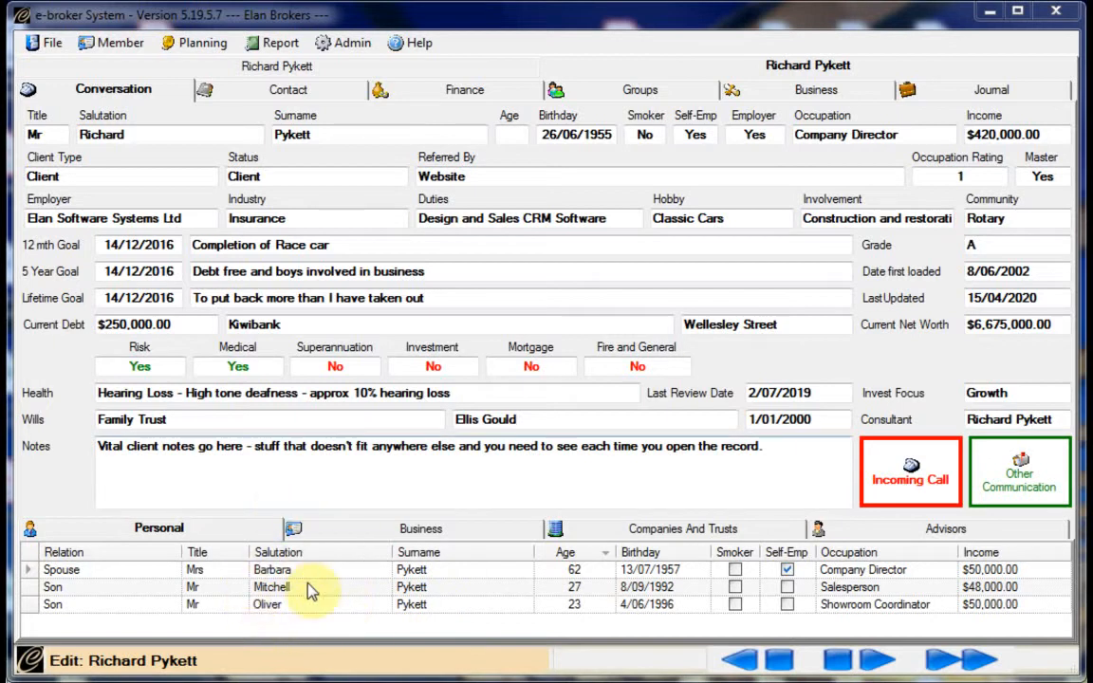
# Open the client's member record from the Contact tab and list all his addresses and contact methods
pyautogui.click(237, 93)
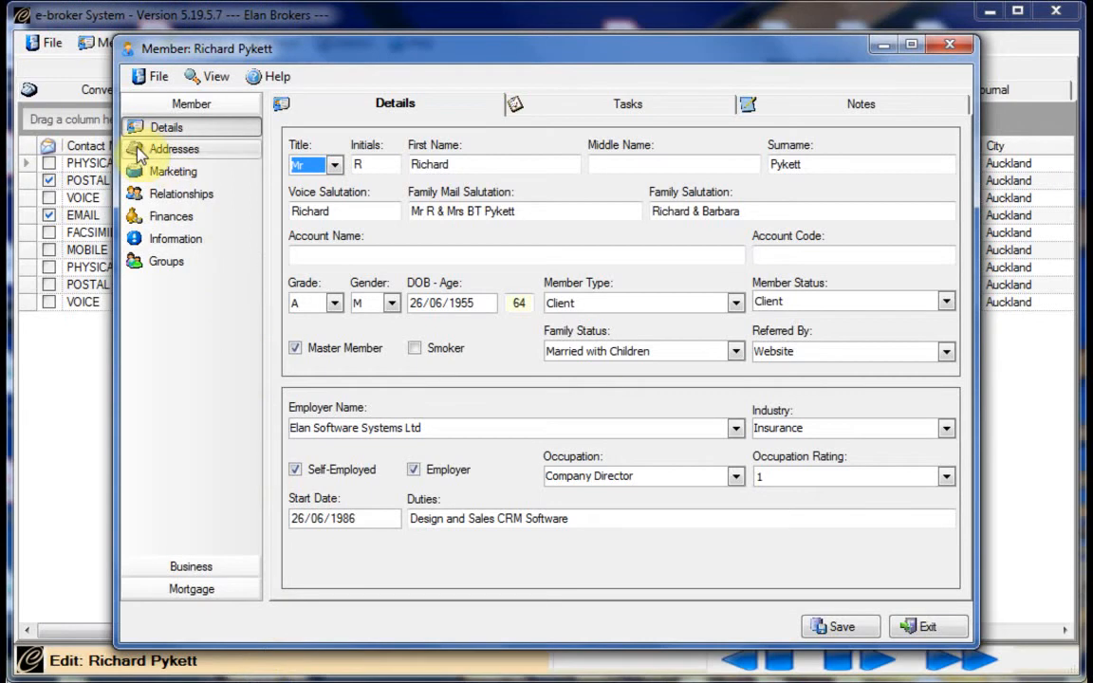
pyautogui.click(143, 152)
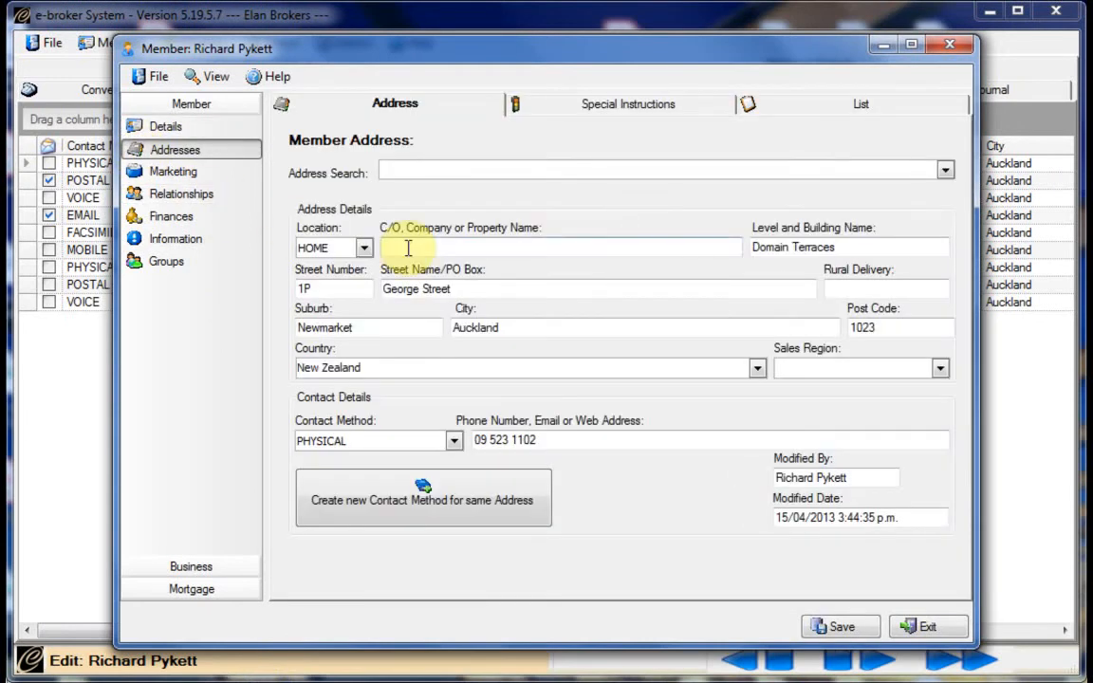
pyautogui.click(795, 109)
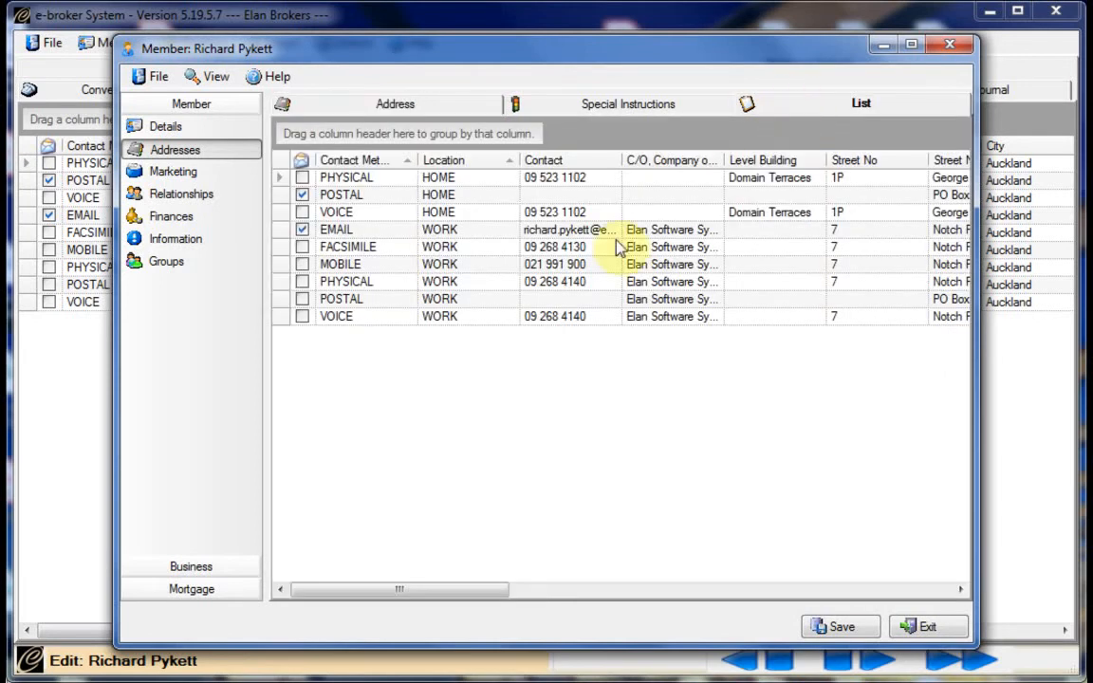
# Select the three HOME address rows and create a new Personal relative linked as Father TO Son
pyautogui.click(272, 177)
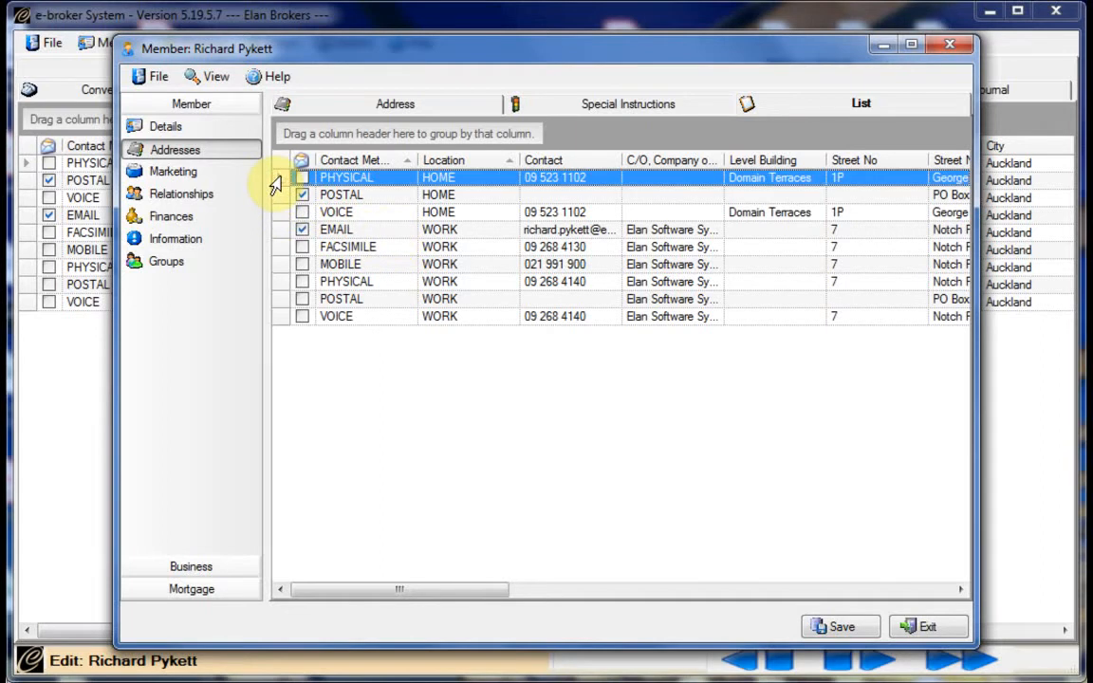
pyautogui.moveTo(275, 184); pyautogui.dragTo(276, 214)
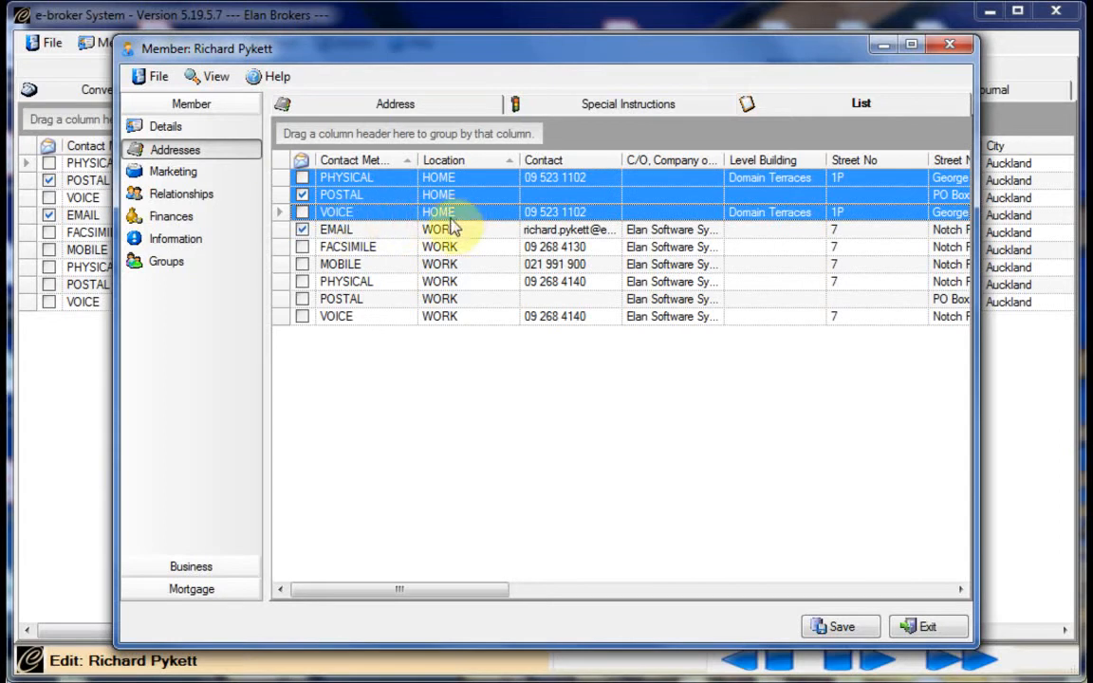
pyautogui.rightClick(479, 202)
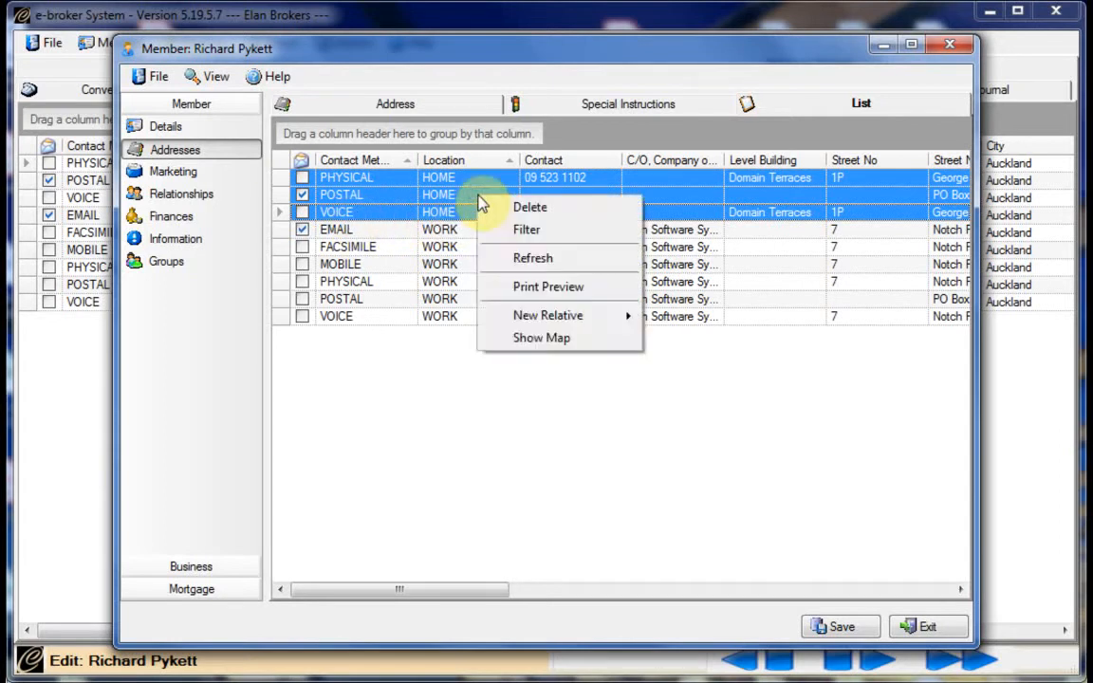
pyautogui.moveTo(494, 320)
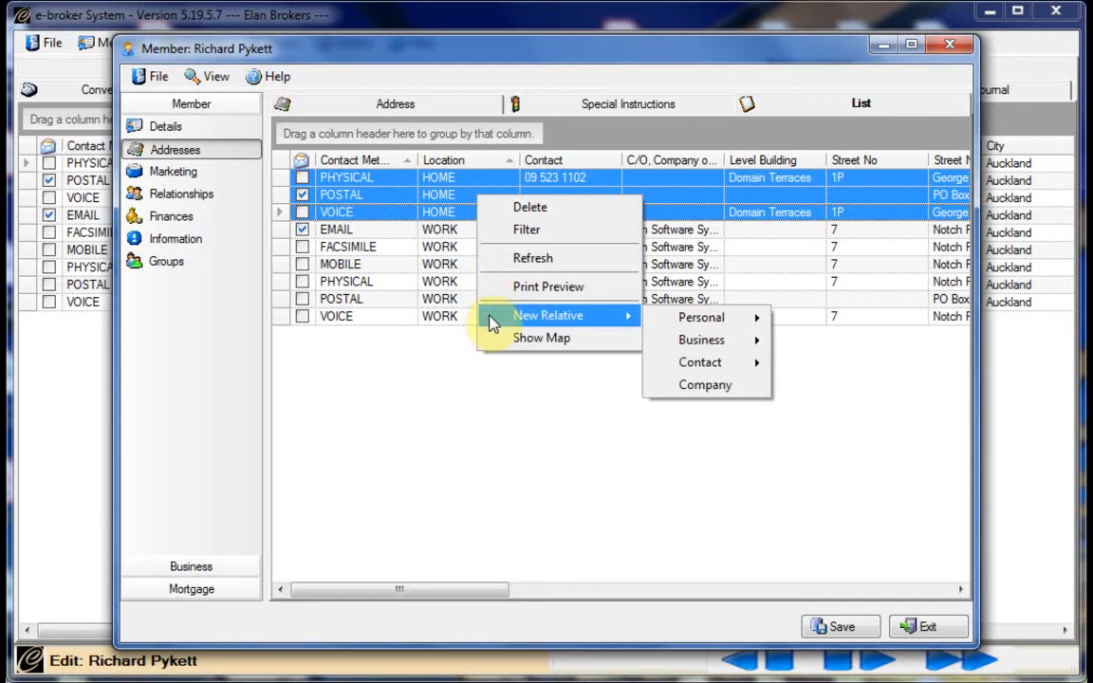
pyautogui.moveTo(664, 321)
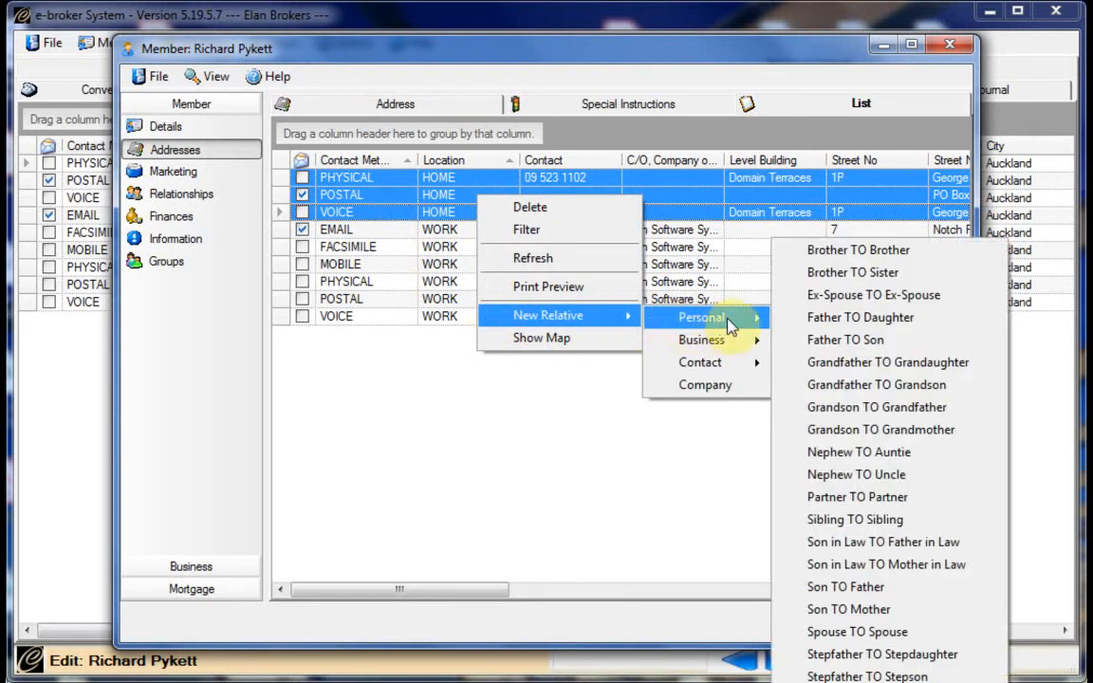
pyautogui.click(793, 342)
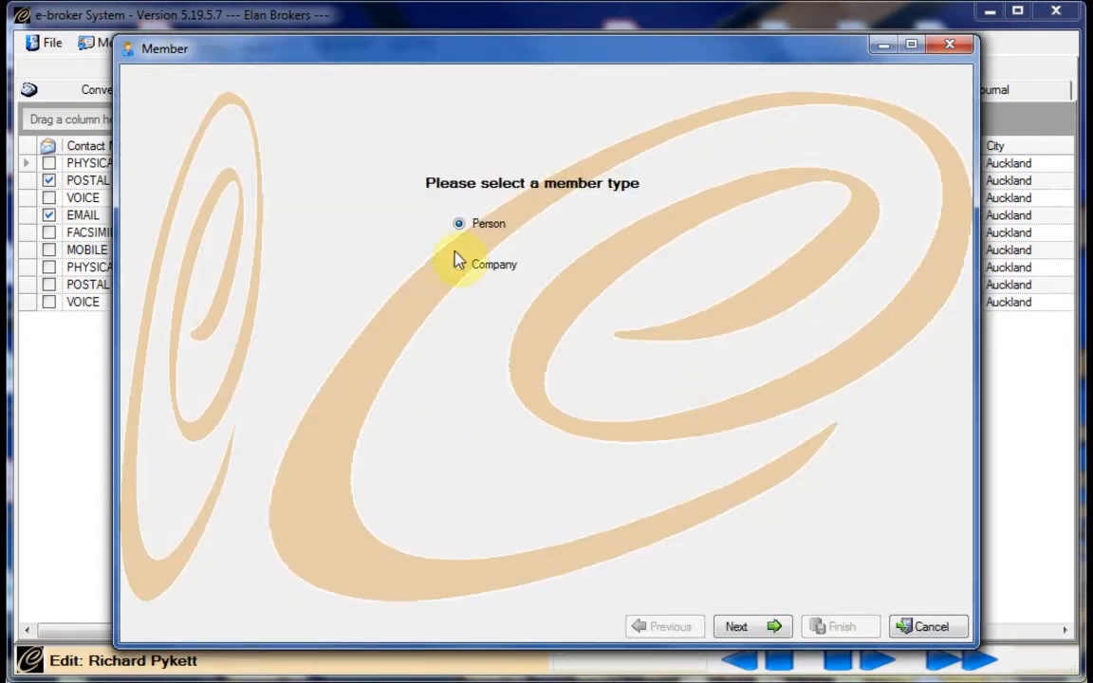
# Confirm the new member is a Person, with title Mr and his first initial
pyautogui.click(737, 628)
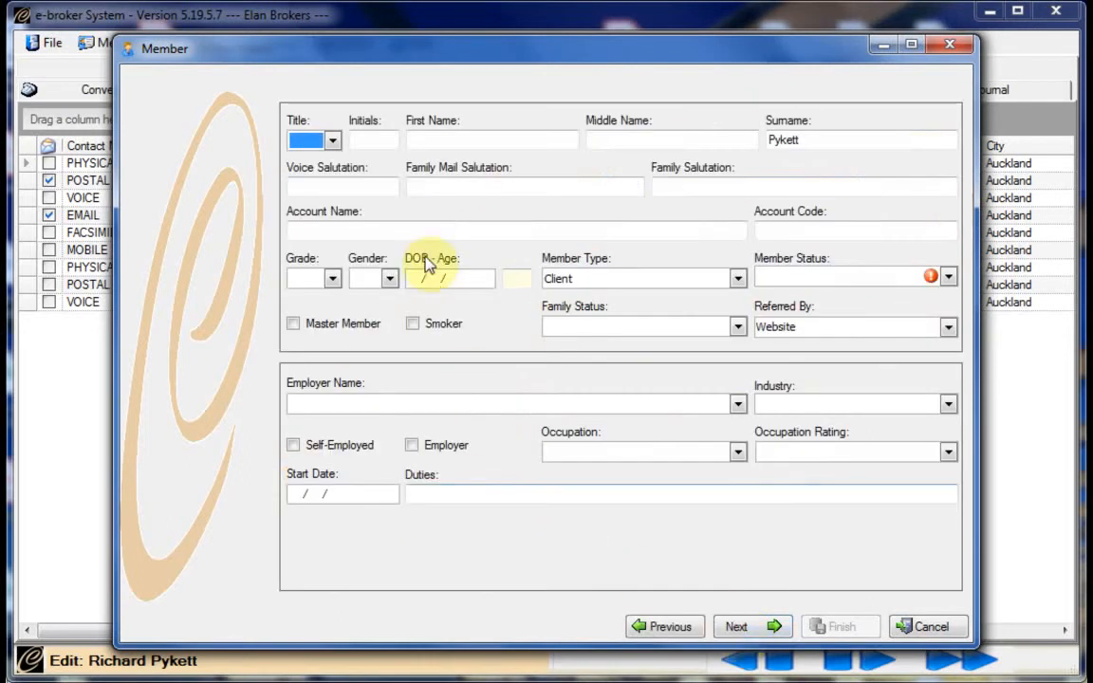
pyautogui.press('Down')
pyautogui.press('Down')
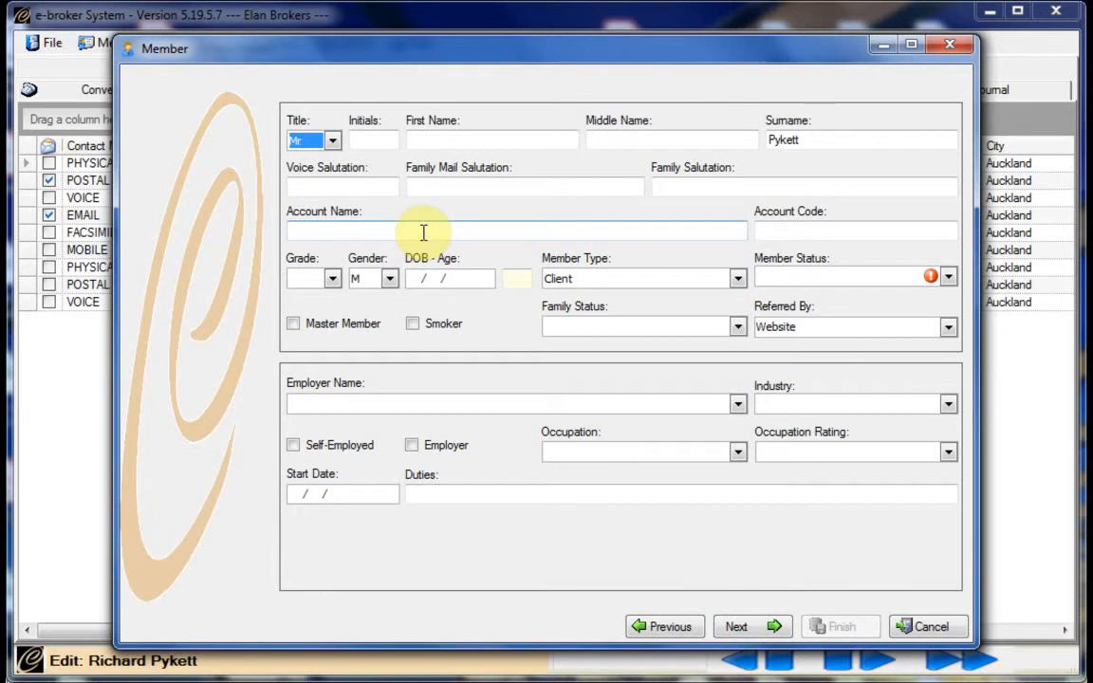
pyautogui.press('Tab')
pyautogui.write('E')
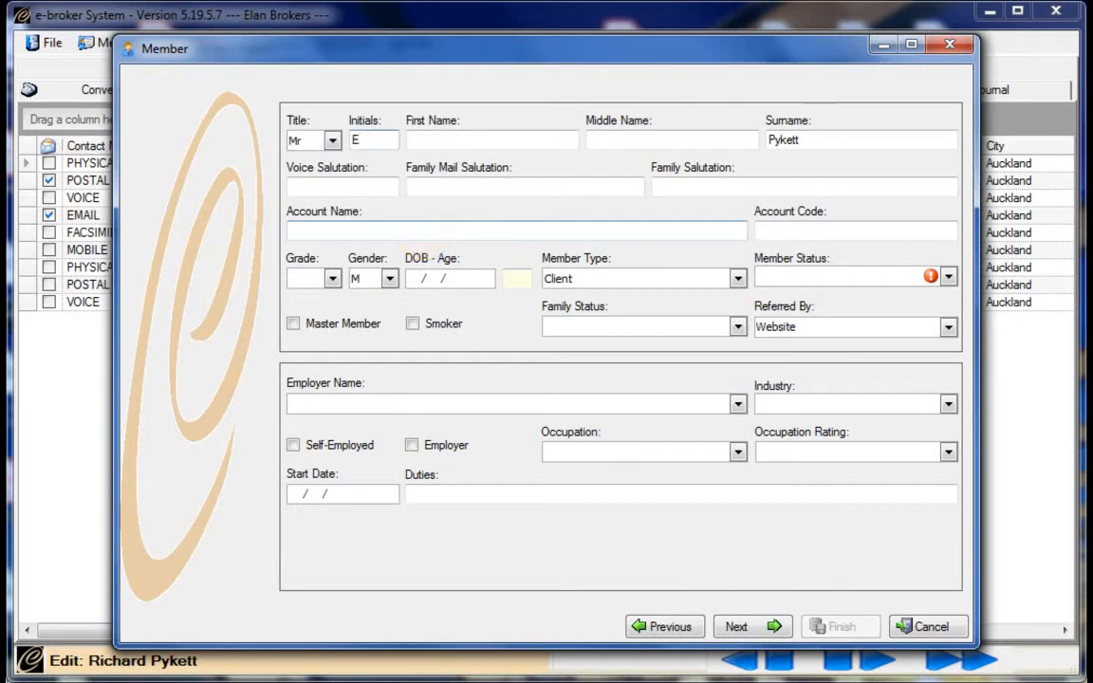
# Enter the son's first name, middle name and hyphenated nickname
pyautogui.press('Tab')
pyautogui.write('el')
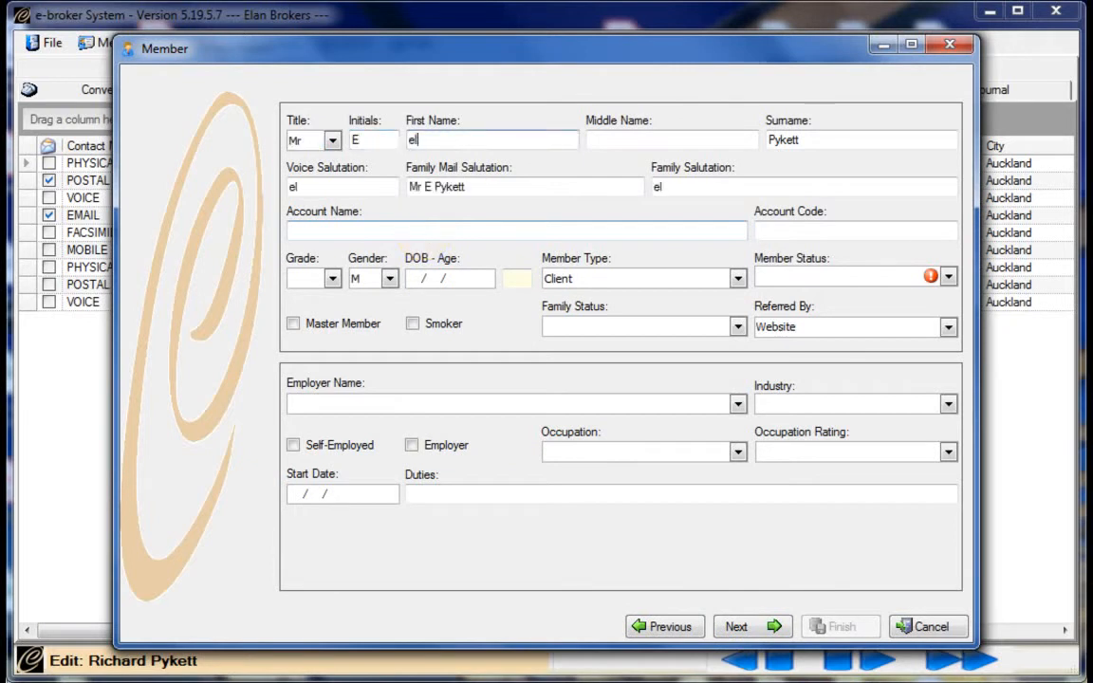
pyautogui.write('vis')
pyautogui.press('Tab')
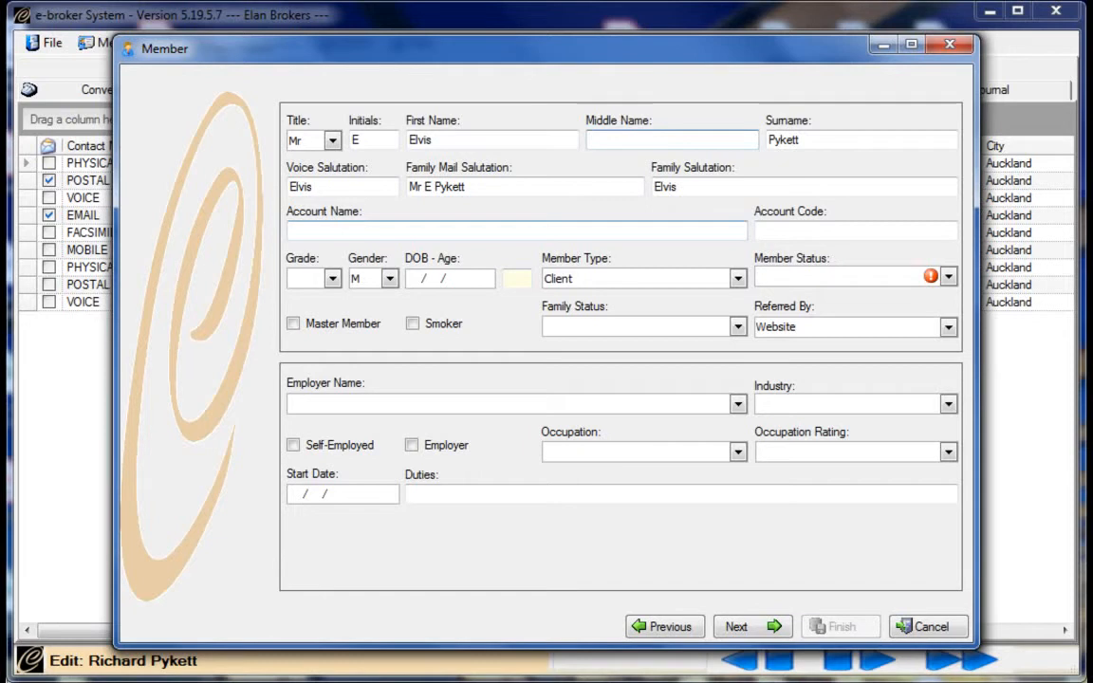
pyautogui.write('Bob')
pyautogui.press('Tab')
pyautogui.press('Tab')
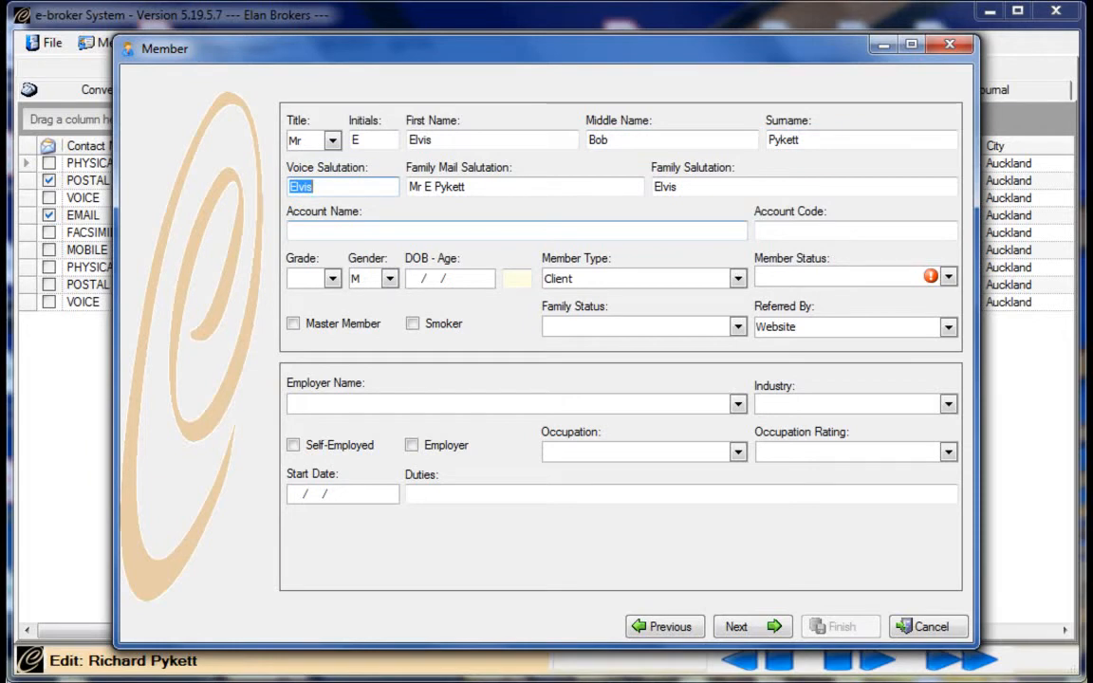
pyautogui.write('Billy-Bob')
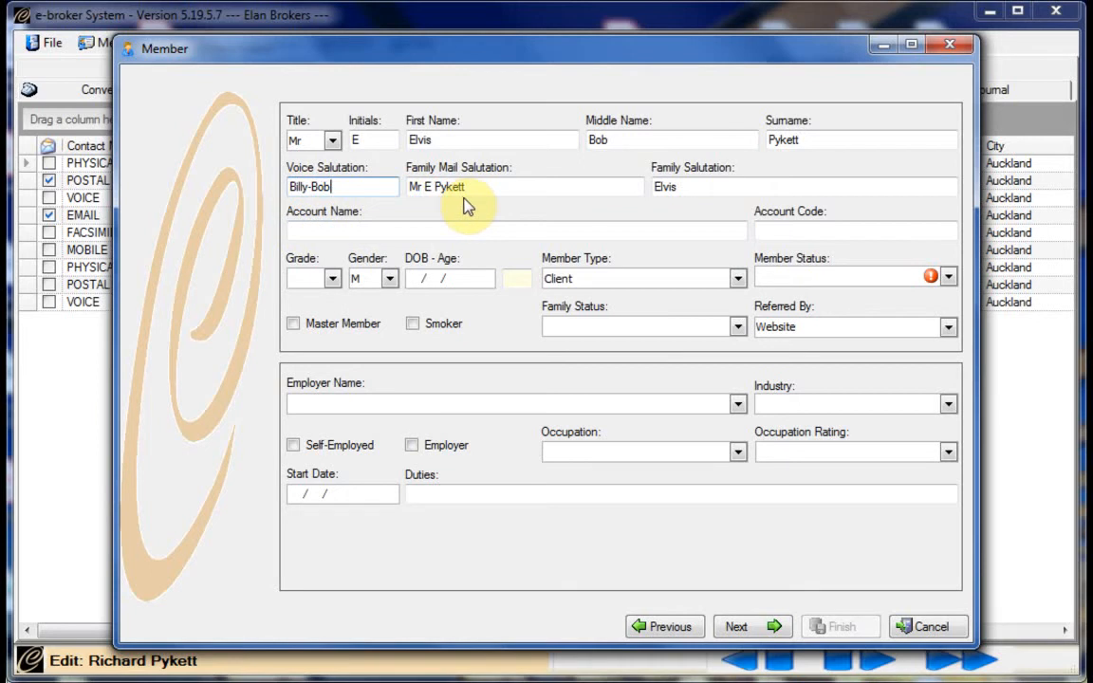
# Start editing the son's family salutation field
pyautogui.click(689, 188)
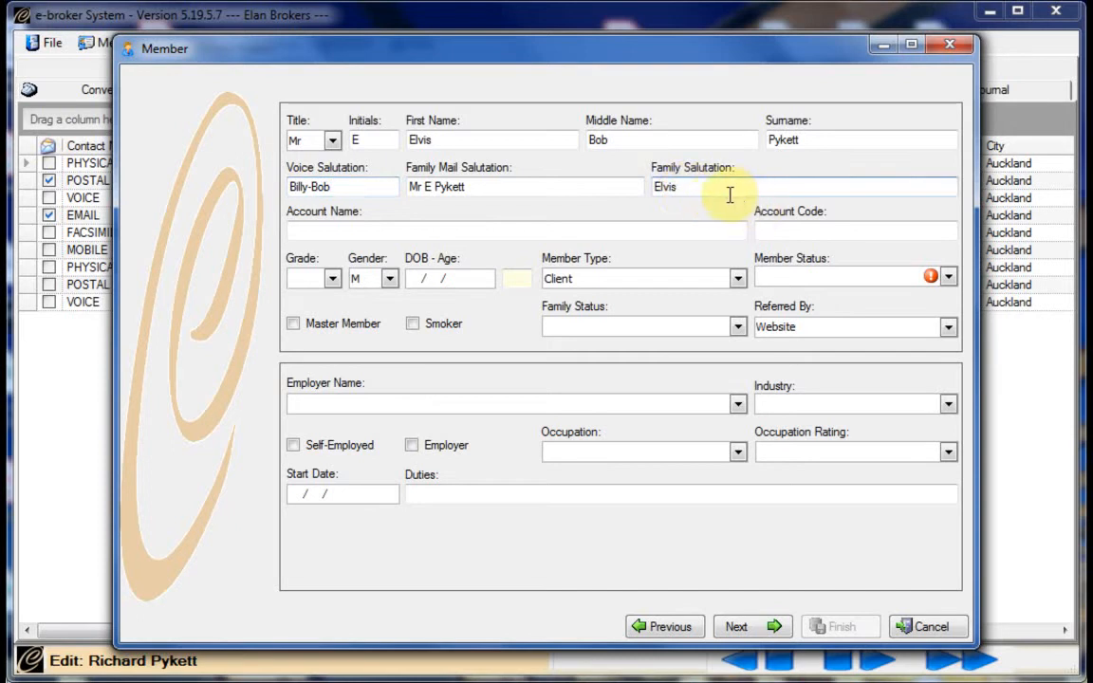
# Replace the family salutation with the son's nickname and his partner's first name, then continue to Grade
pyautogui.moveTo(701, 188); pyautogui.dragTo(640, 192)
pyautogui.write('Billy-')
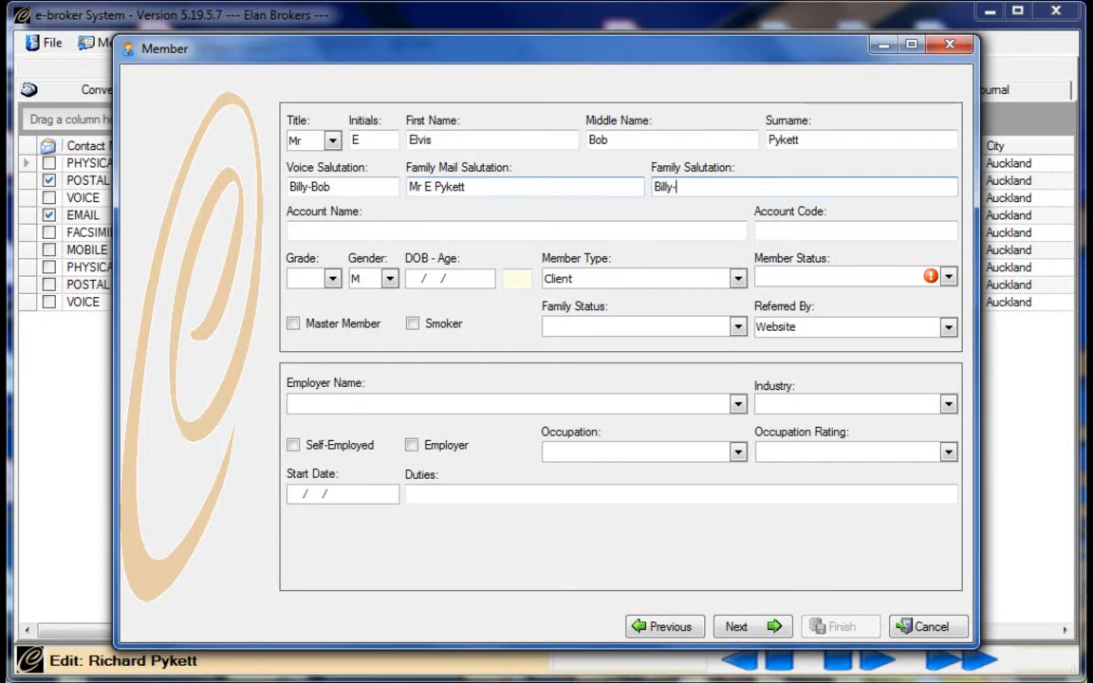
pyautogui.write('Bob & Sarah')
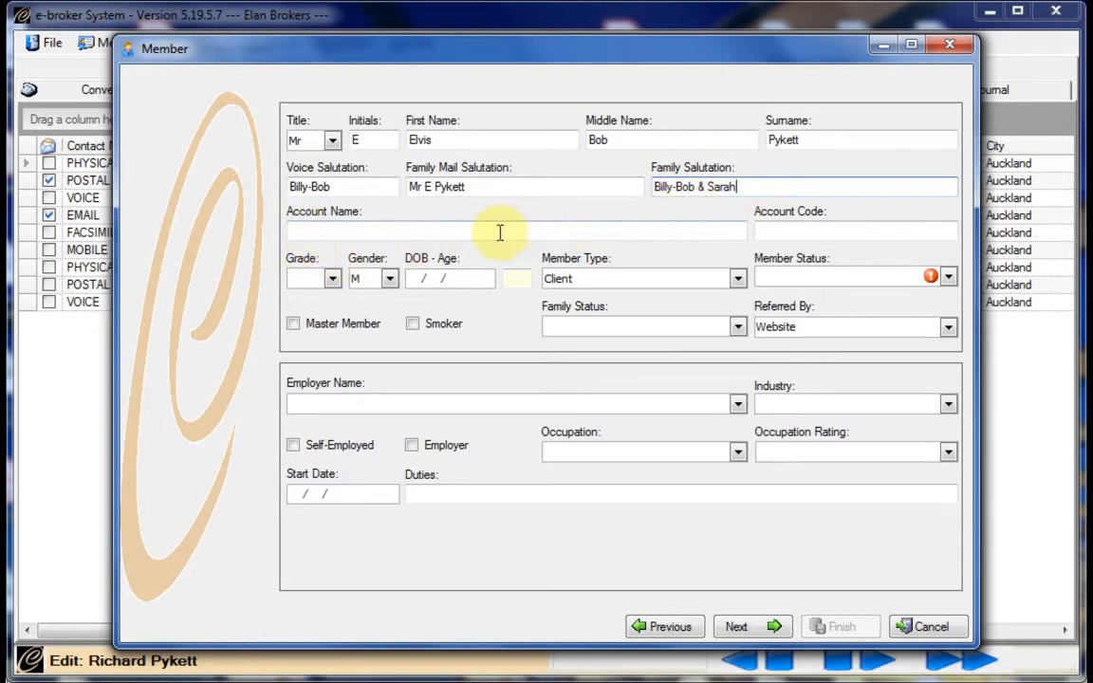
pyautogui.press('Tab')
pyautogui.press('Tab')
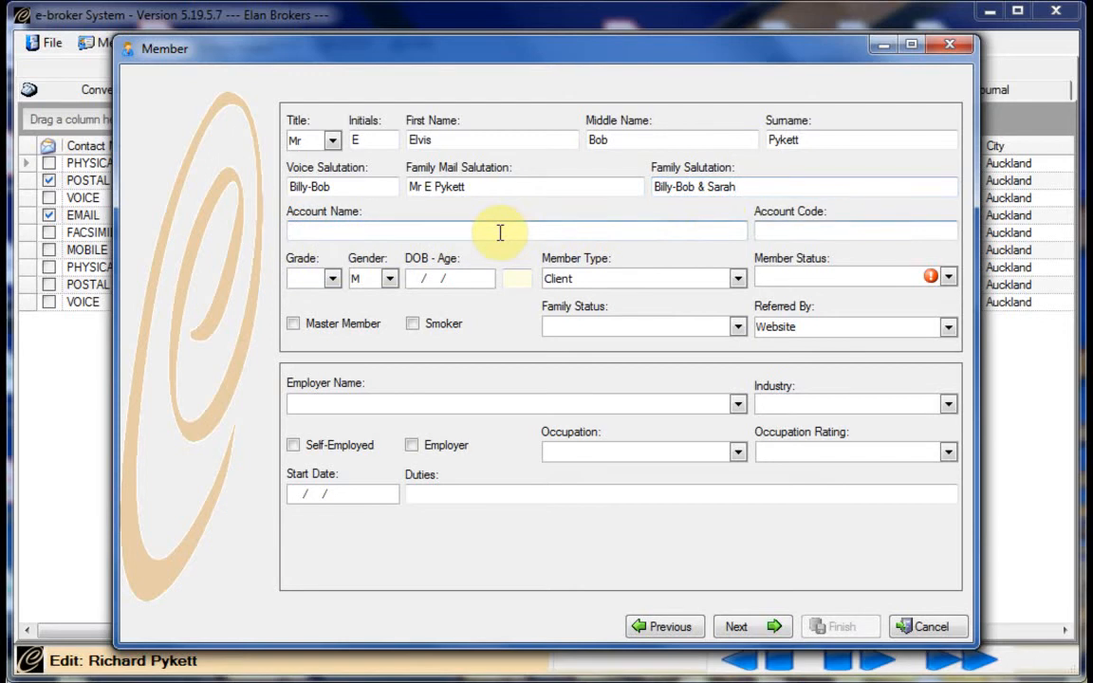
pyautogui.press('Tab')
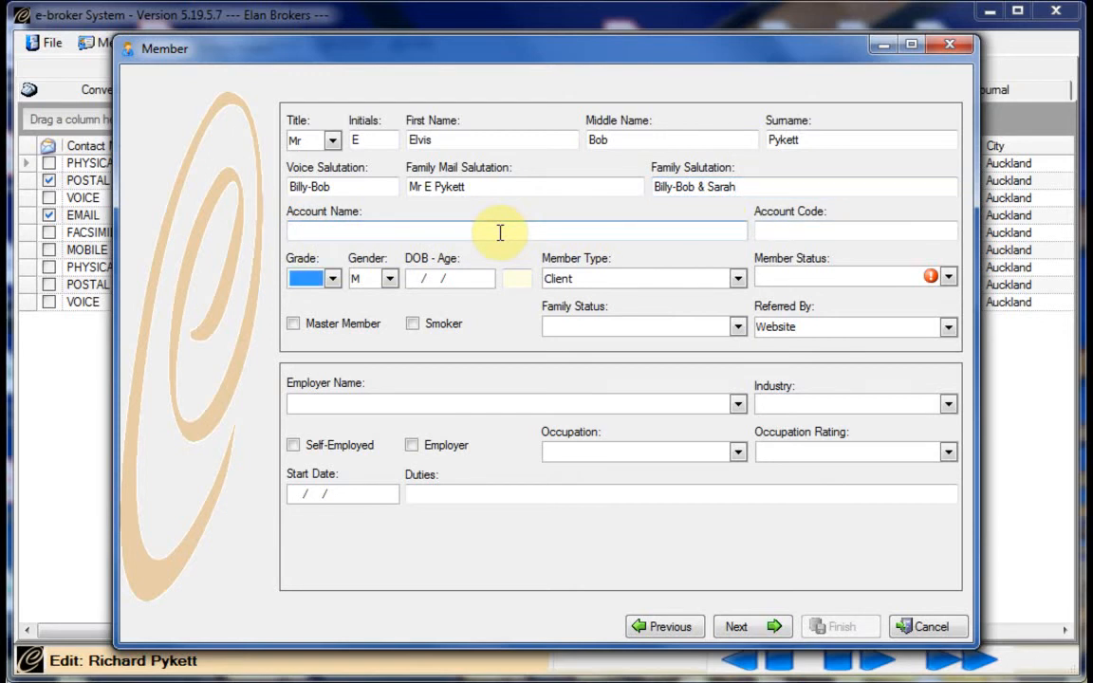
pyautogui.press('Tab')
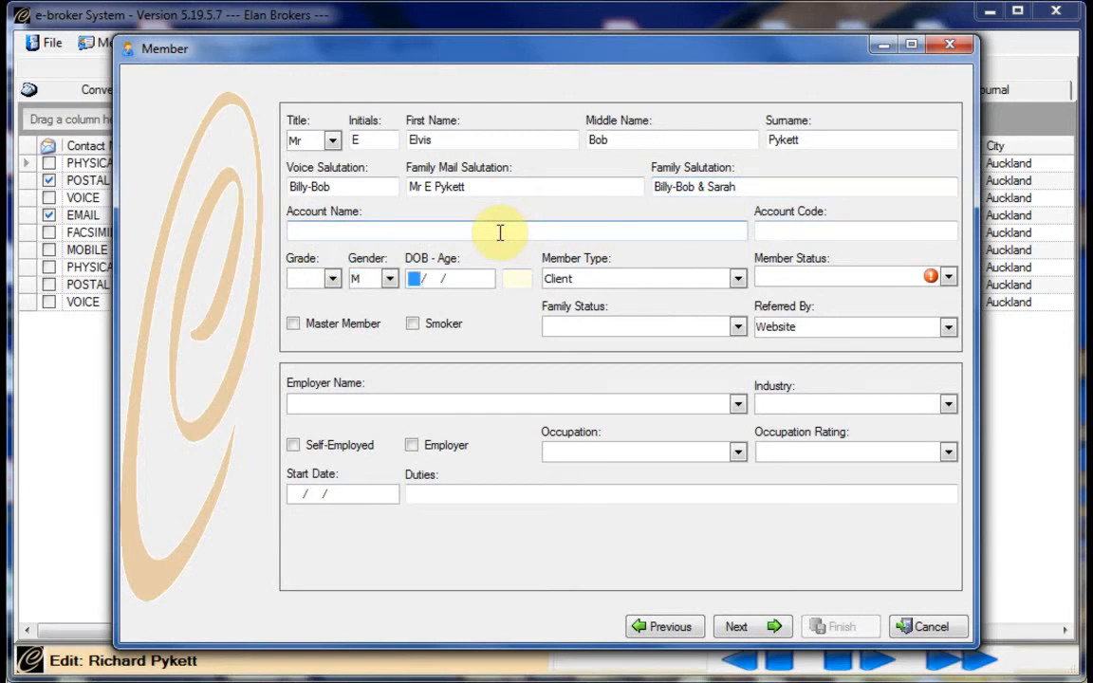
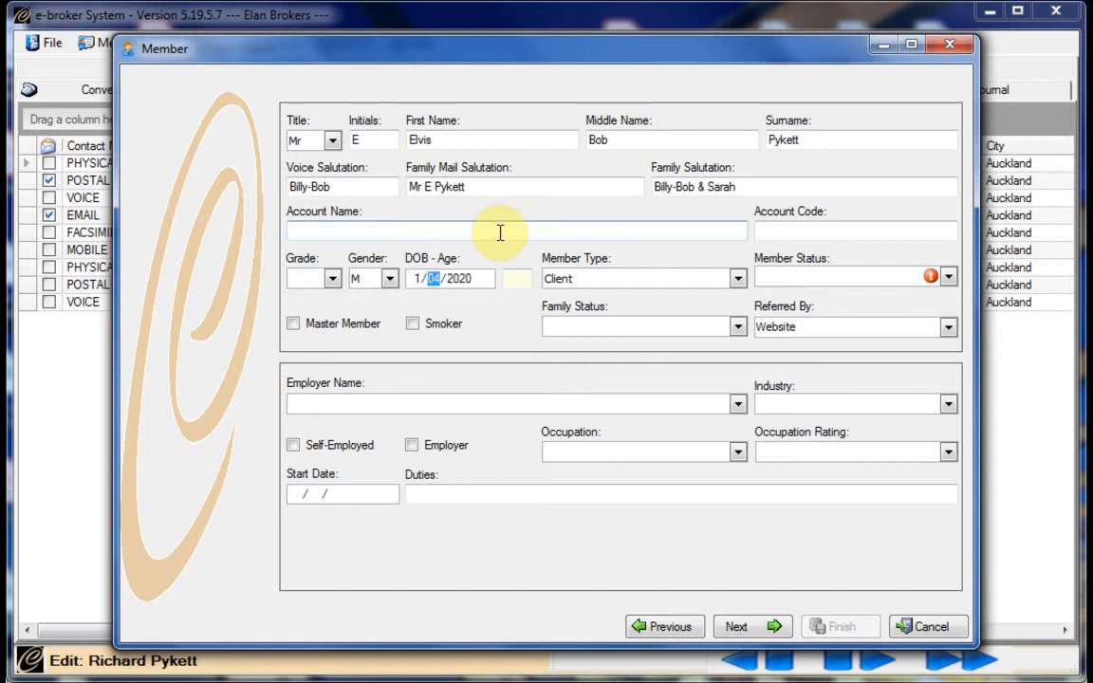
pyautogui.press('Tab')
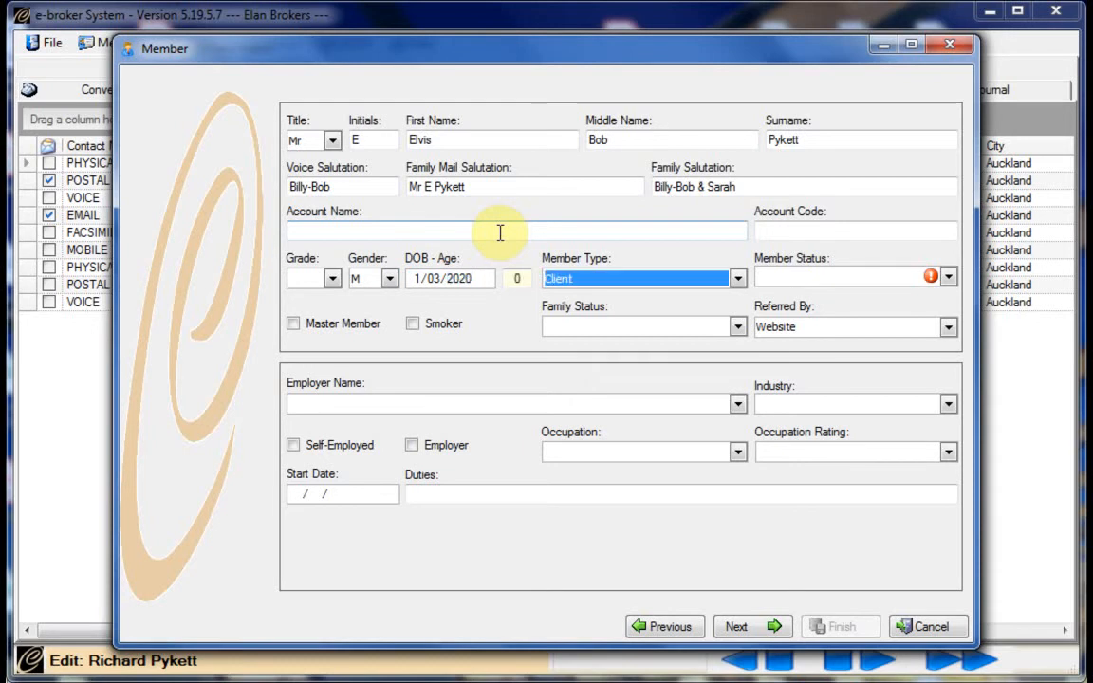
pyautogui.press('Tab')
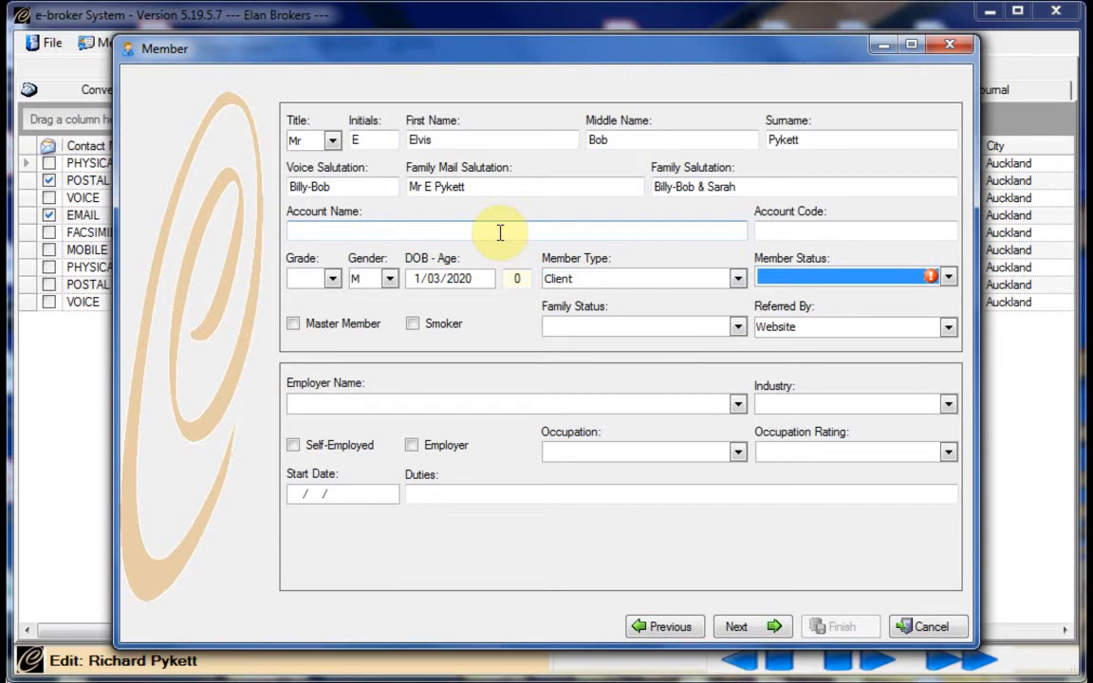
pyautogui.press('Down')
pyautogui.press('Down')
pyautogui.press('Down')
pyautogui.press('Up')
pyautogui.press('Up')
pyautogui.press('Up')
pyautogui.press('Up')
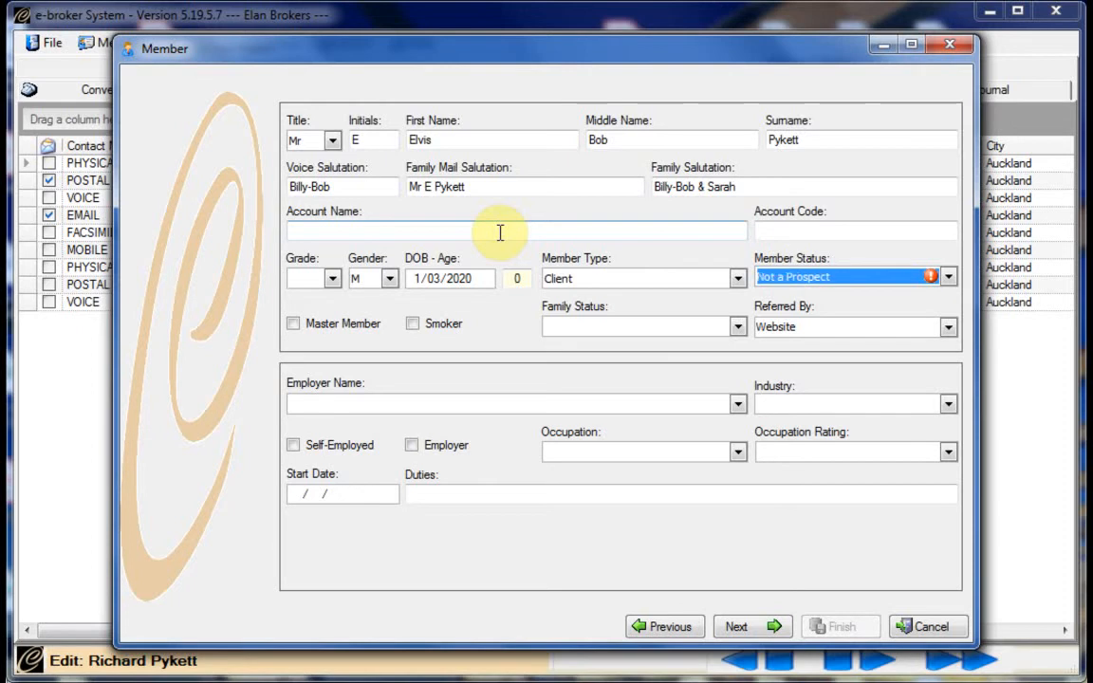
pyautogui.press('Down')
pyautogui.press('Down')
pyautogui.press('Tab')
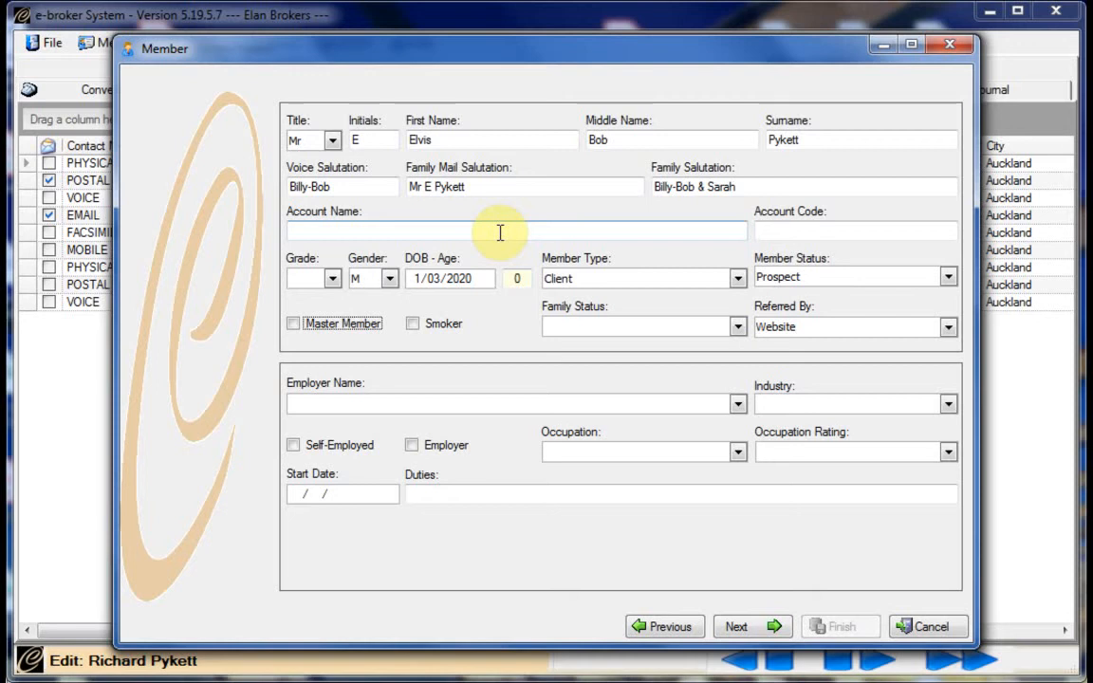
# Set the new member's family status to Single
pyautogui.press('Tab')
pyautogui.press('Tab')
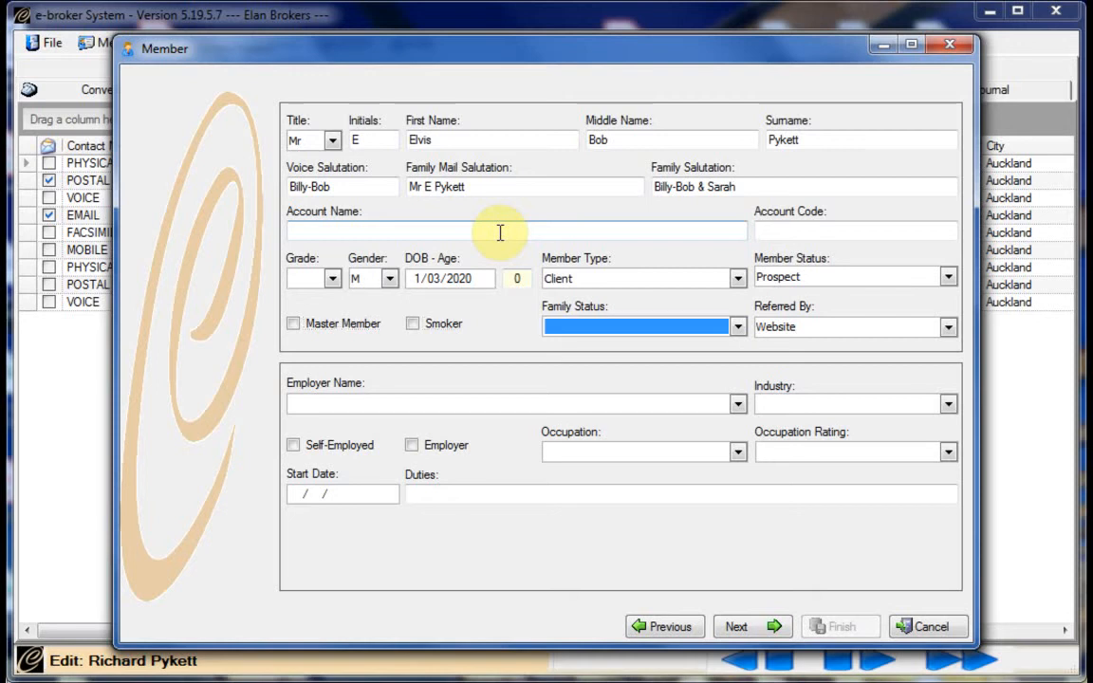
pyautogui.press('s')
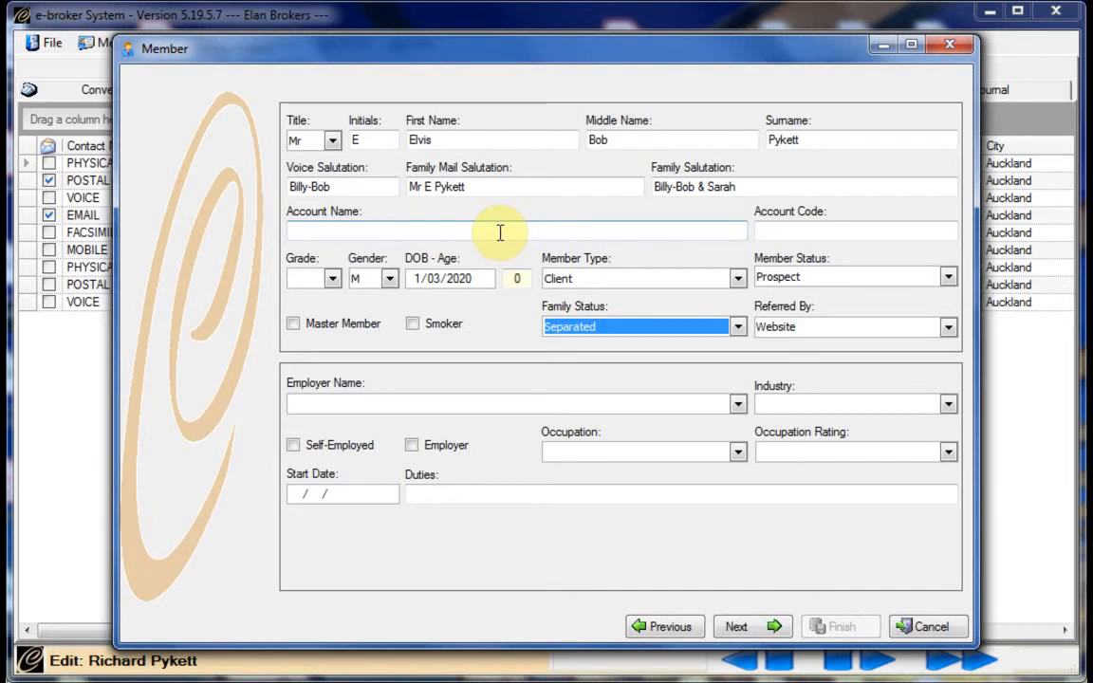
pyautogui.press('s')
pyautogui.press('s')
# Replace the Website referrer with the father's existing member record
pyautogui.press('Tab')
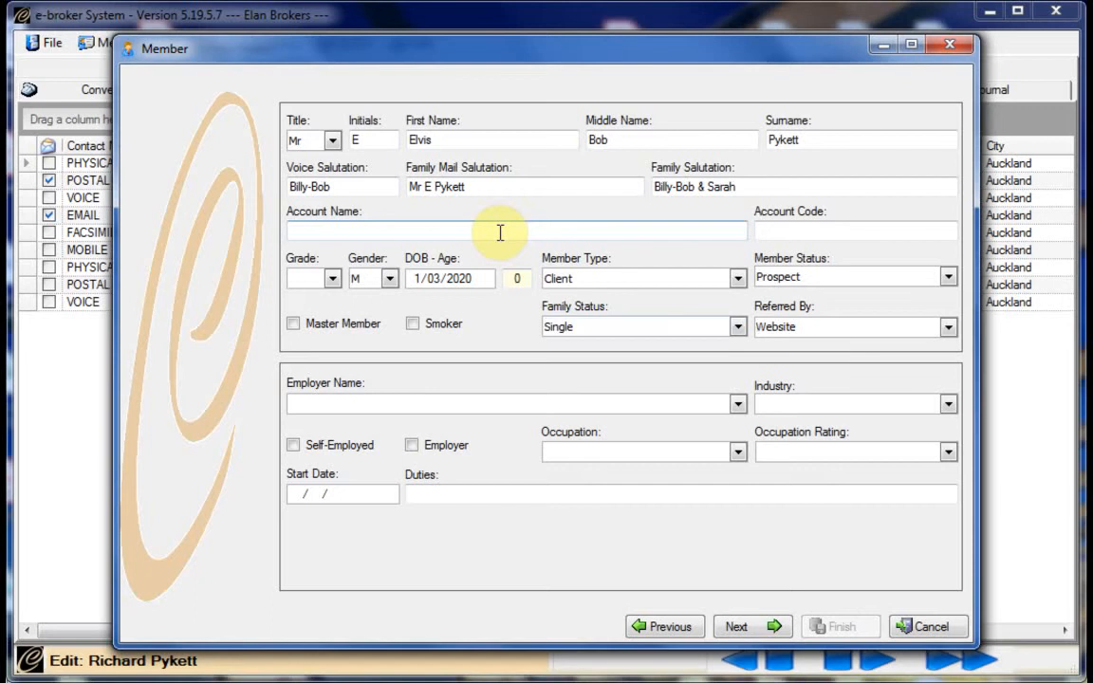
pyautogui.press('End')
pyautogui.press('BackSpace')
pyautogui.press('BackSpace')
pyautogui.press('BackSpace')
pyautogui.press('BackSpace')
pyautogui.press('BackSpace')
pyautogui.press('BackSpace')
pyautogui.press('BackSpace')
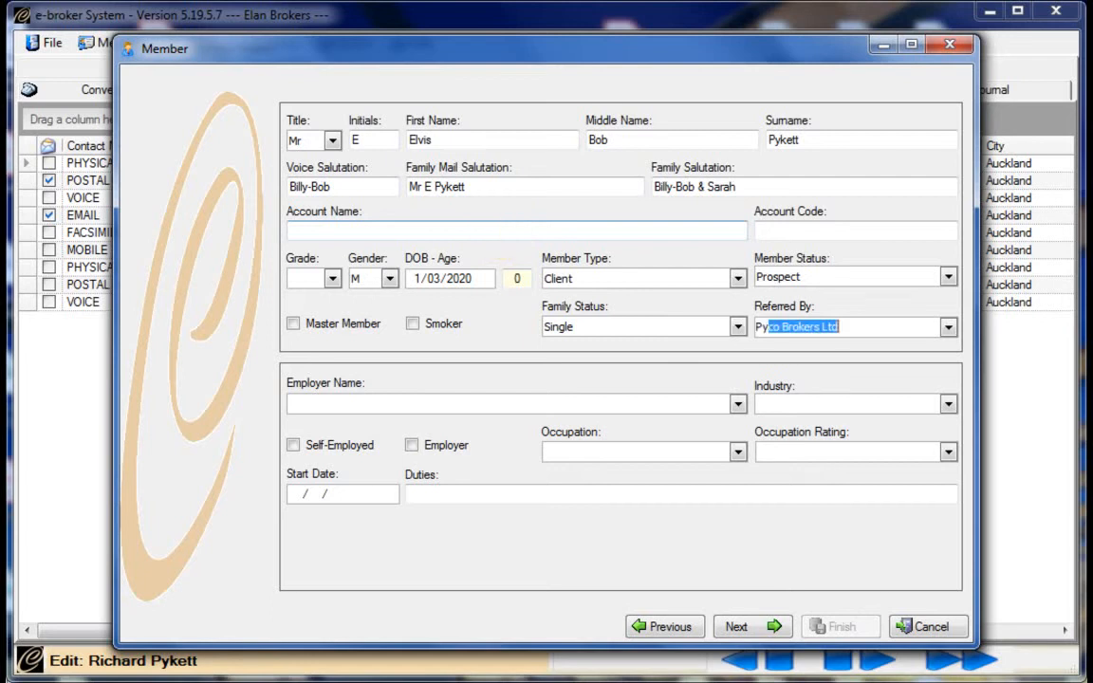
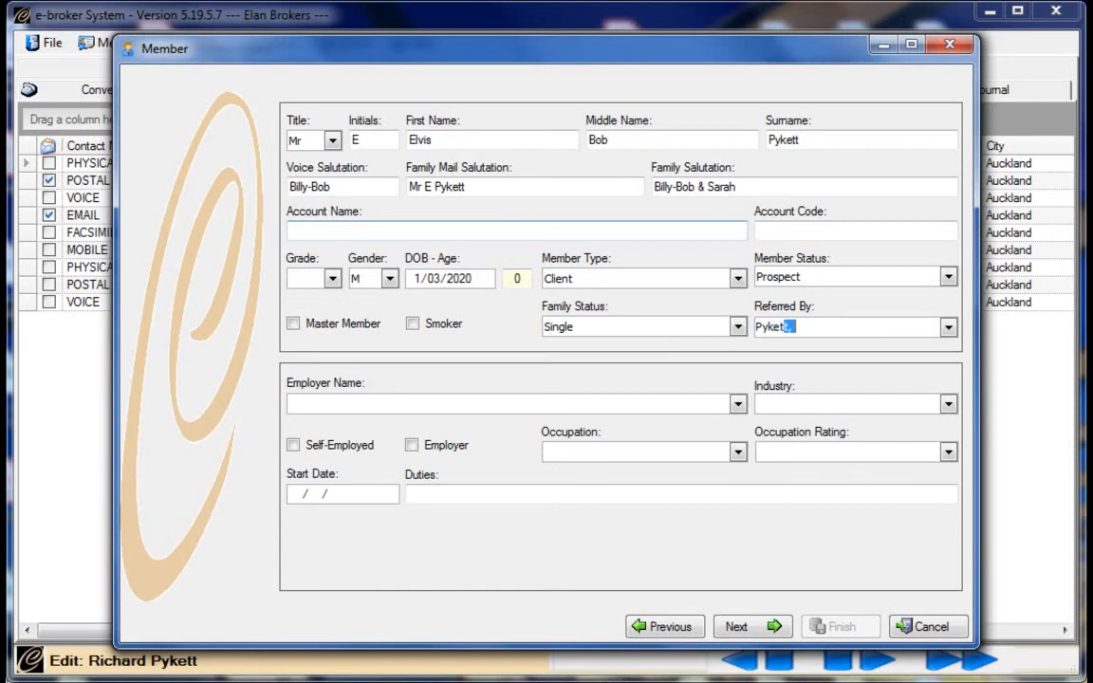
pyautogui.press('Down')
pyautogui.press('Down')
pyautogui.press('Down')
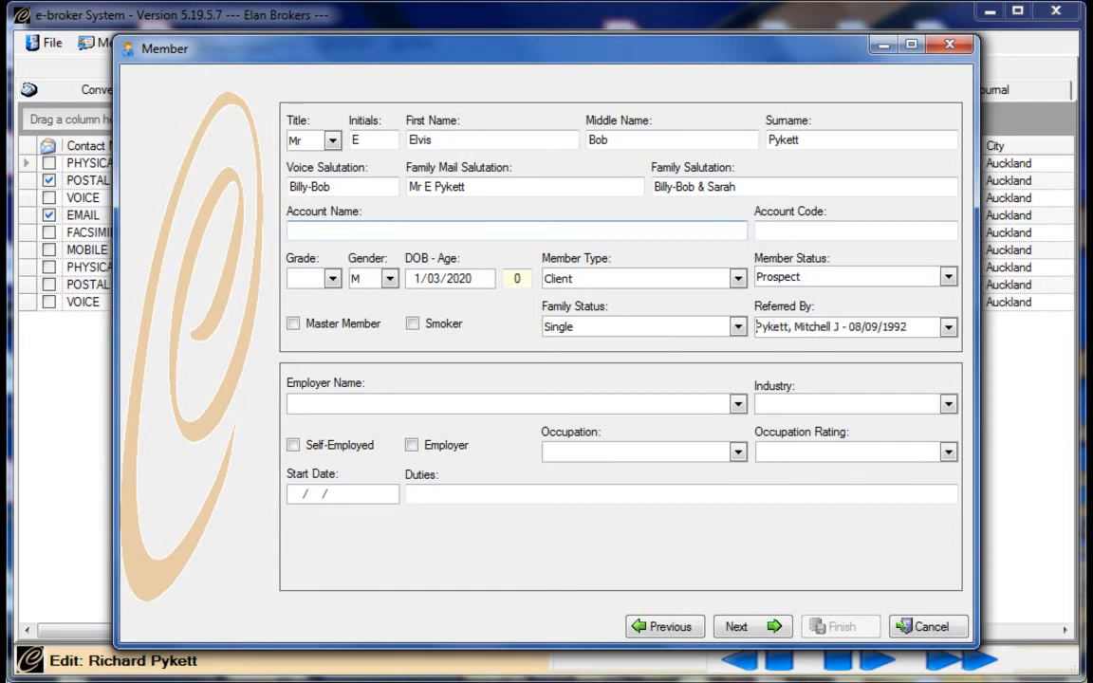
# Set the occupation to Infant, which gives an occupation rating of 5
pyautogui.press('Tab')
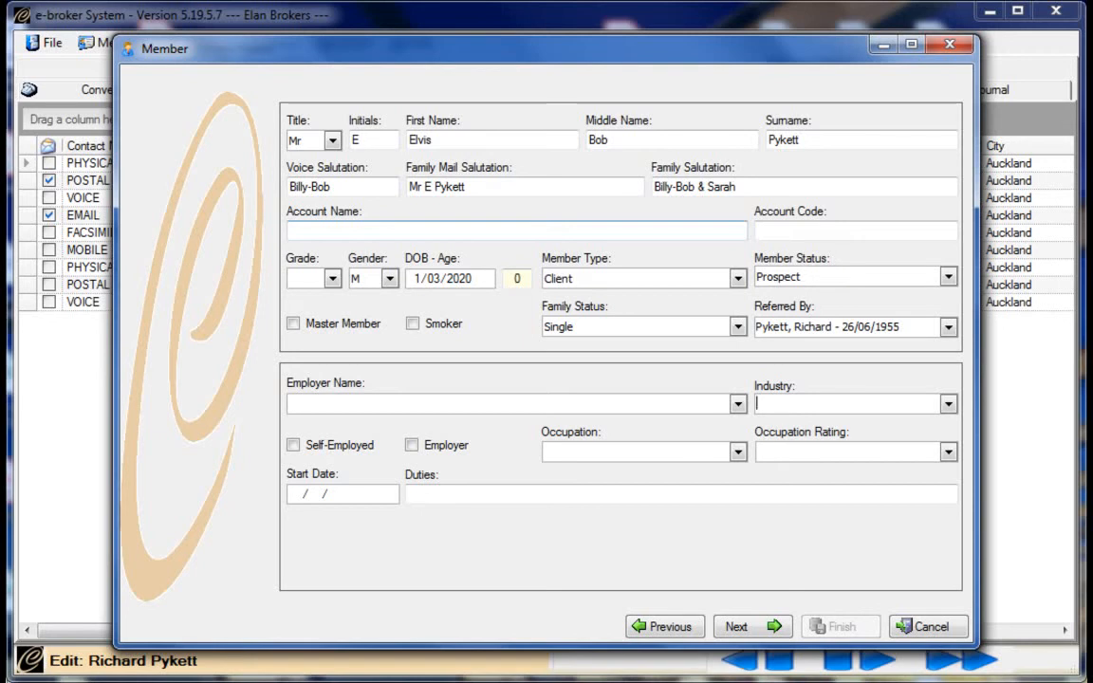
pyautogui.press('Tab')
pyautogui.press('Tab')
pyautogui.press('Tab')
pyautogui.write('Inf')
pyautogui.press('Tab')
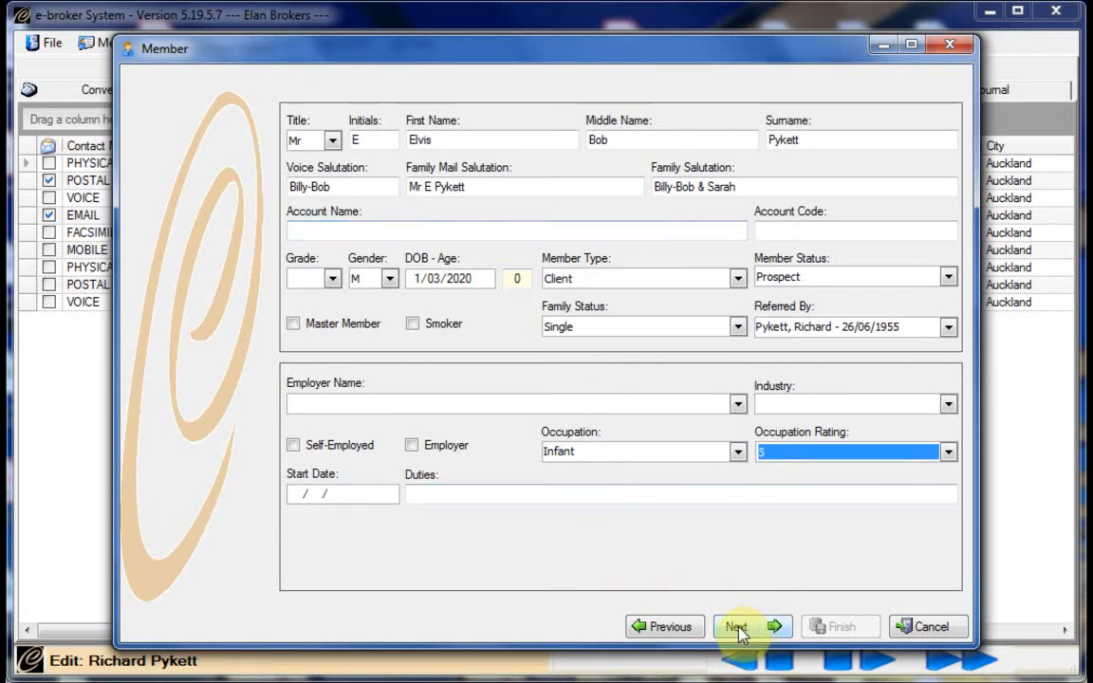
# Advance past the contact methods grid to the final page showing the client as consultant and source
pyautogui.click(738, 630)
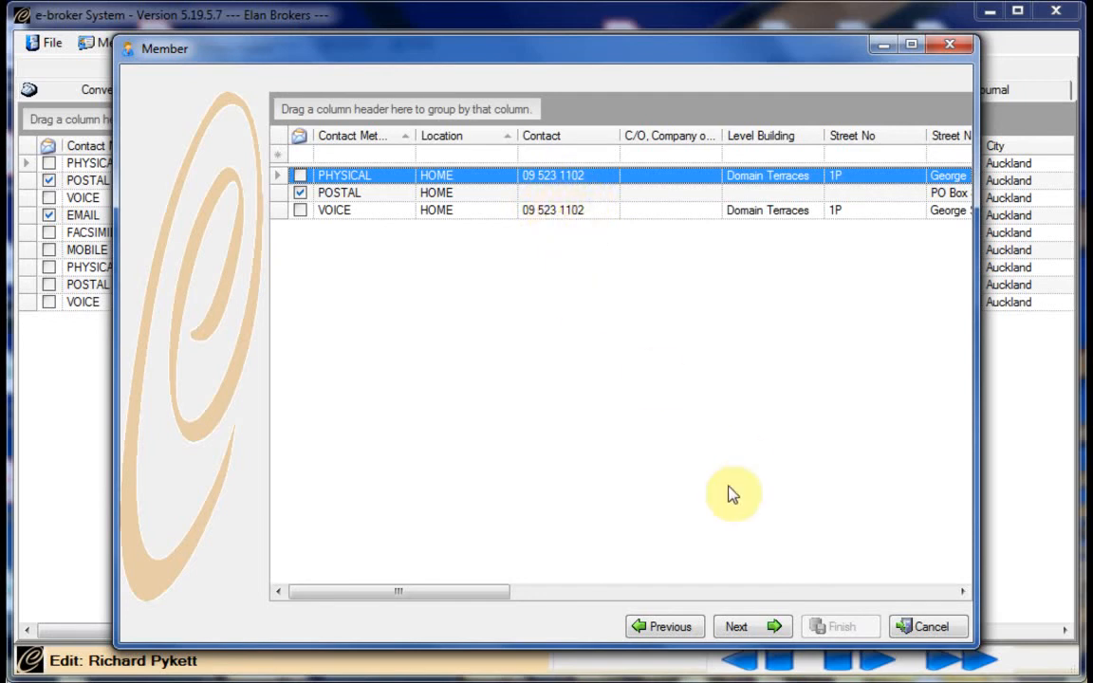
pyautogui.click(739, 629)
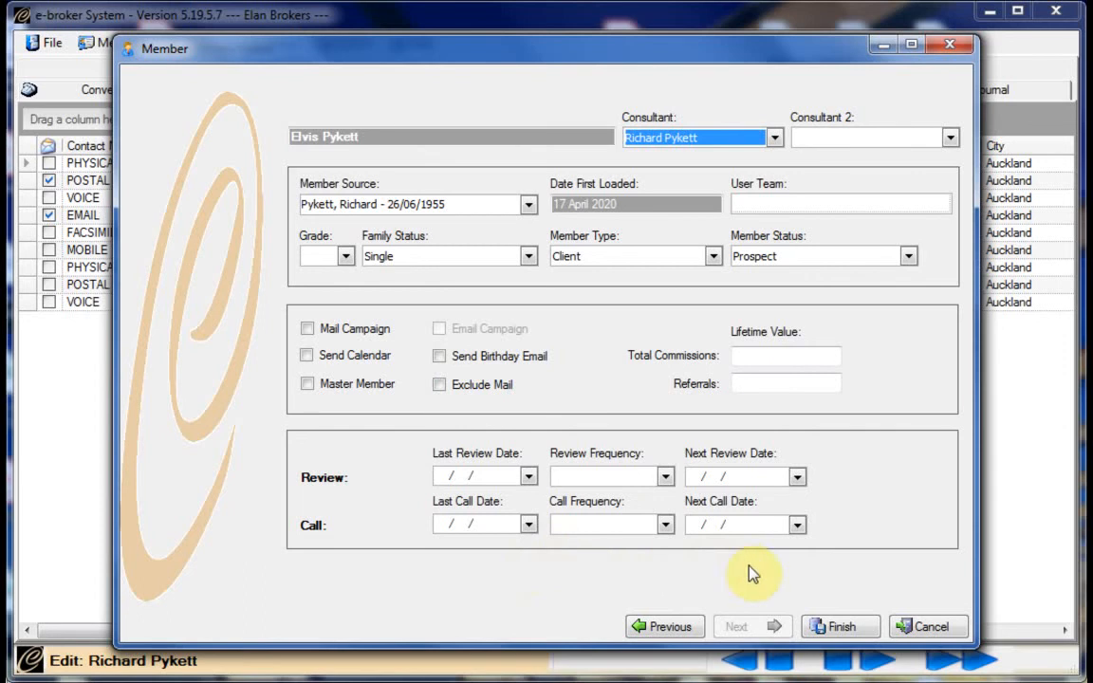
# Finish the wizard and confirm switching to the son's newly saved member record
pyautogui.click(840, 630)
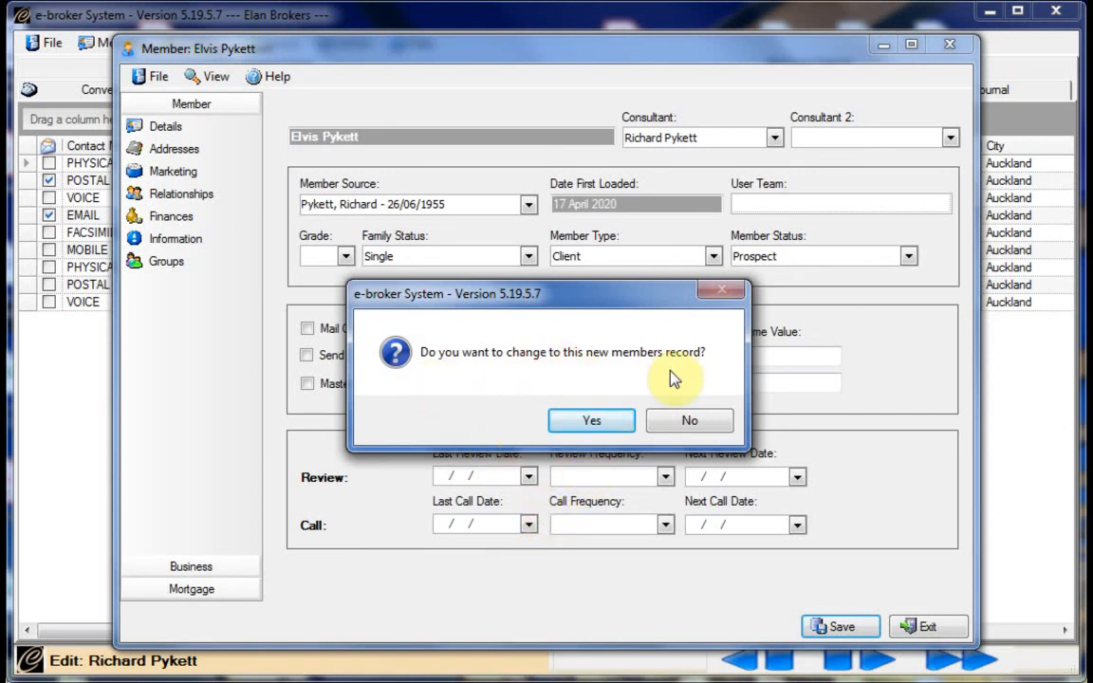
pyautogui.click(567, 429)
pyautogui.click(672, 428)
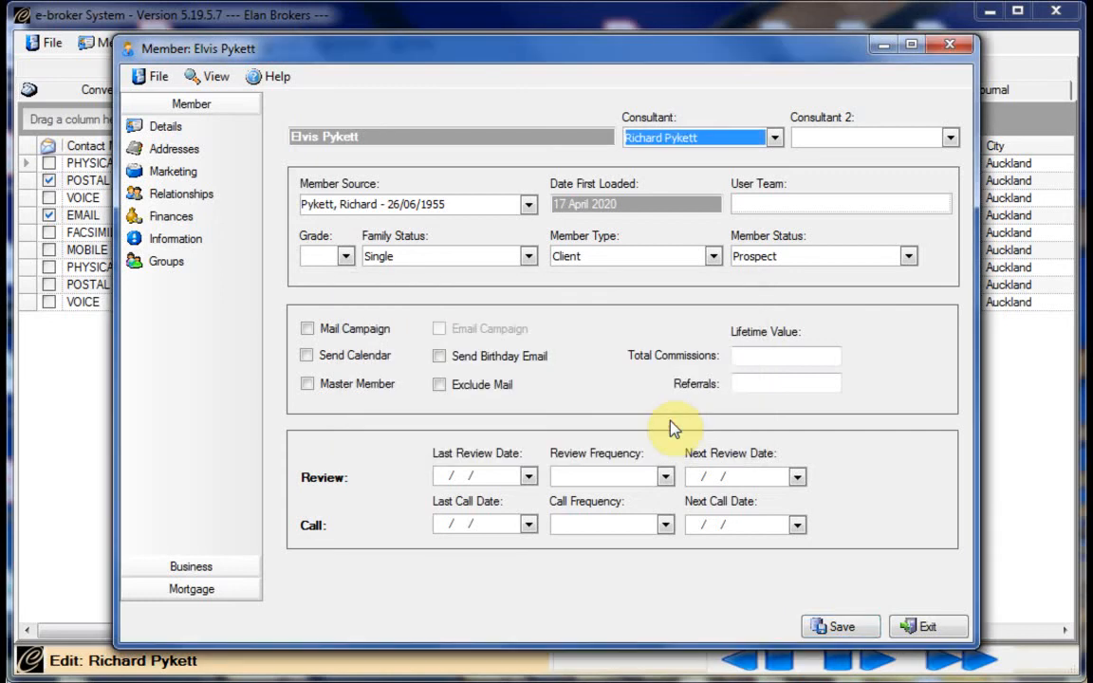
# Exit the new son's record, look through New Relative > Contact without choosing, then exit the father's window
pyautogui.click(917, 626)
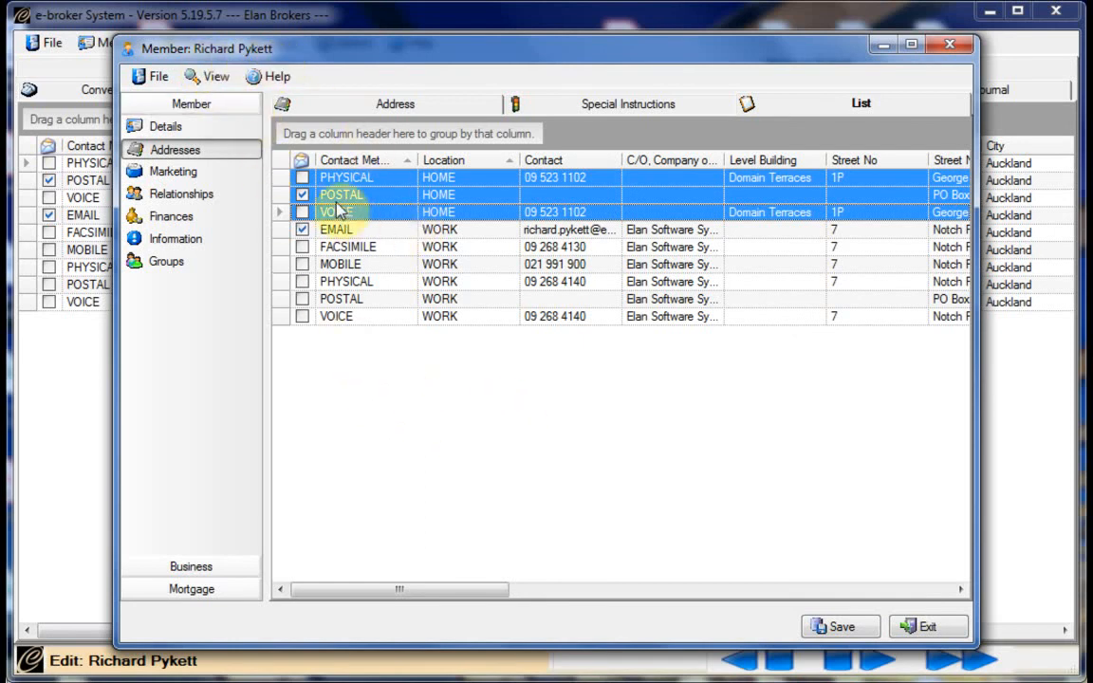
pyautogui.rightClick(477, 205)
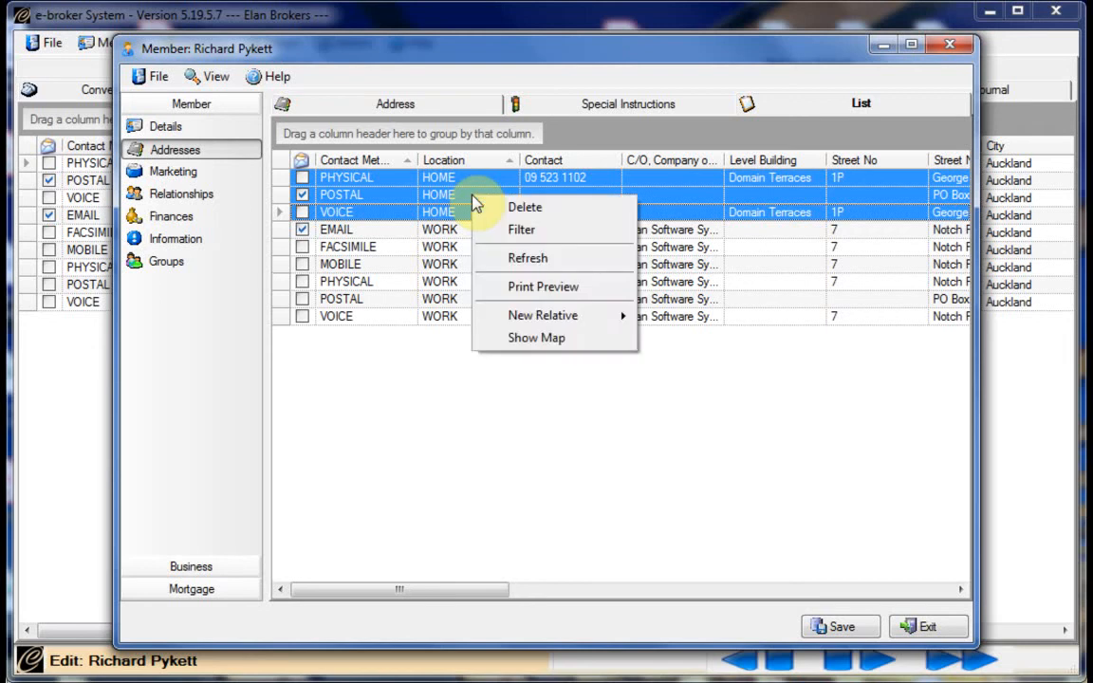
pyautogui.moveTo(494, 315)
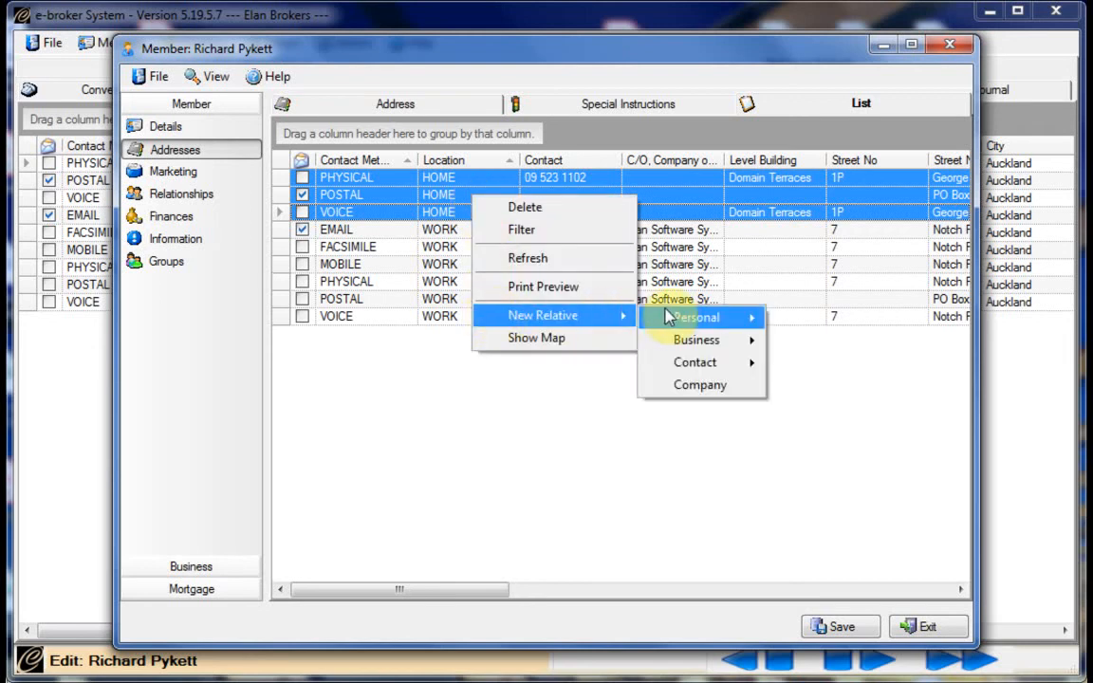
pyautogui.moveTo(689, 362)
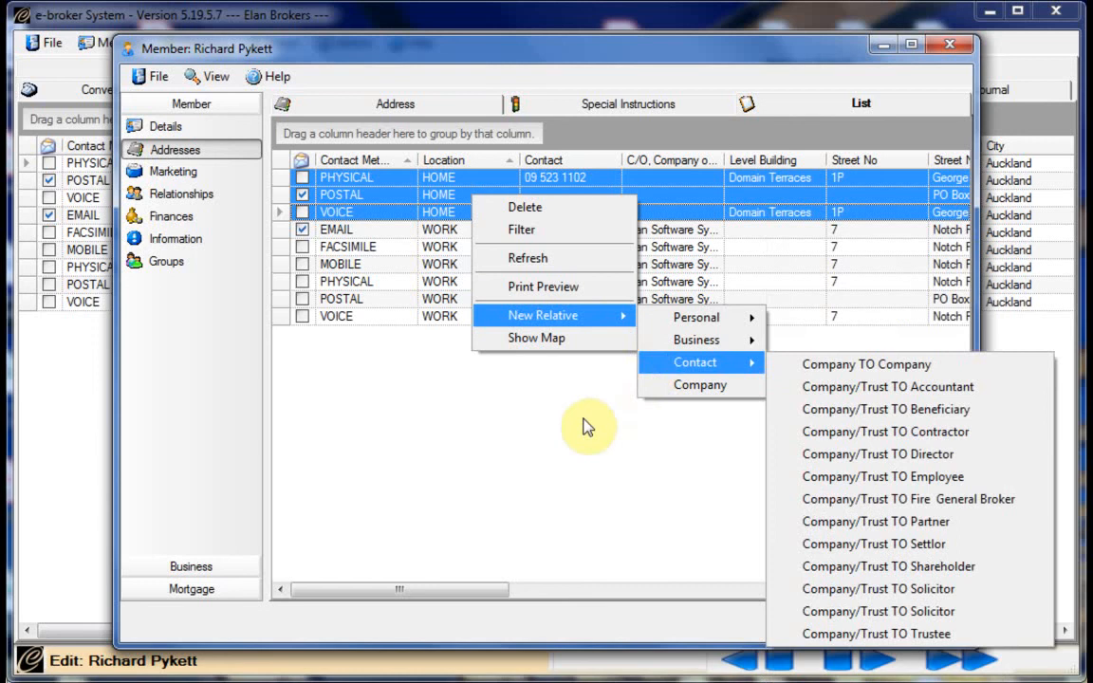
pyautogui.click(539, 414)
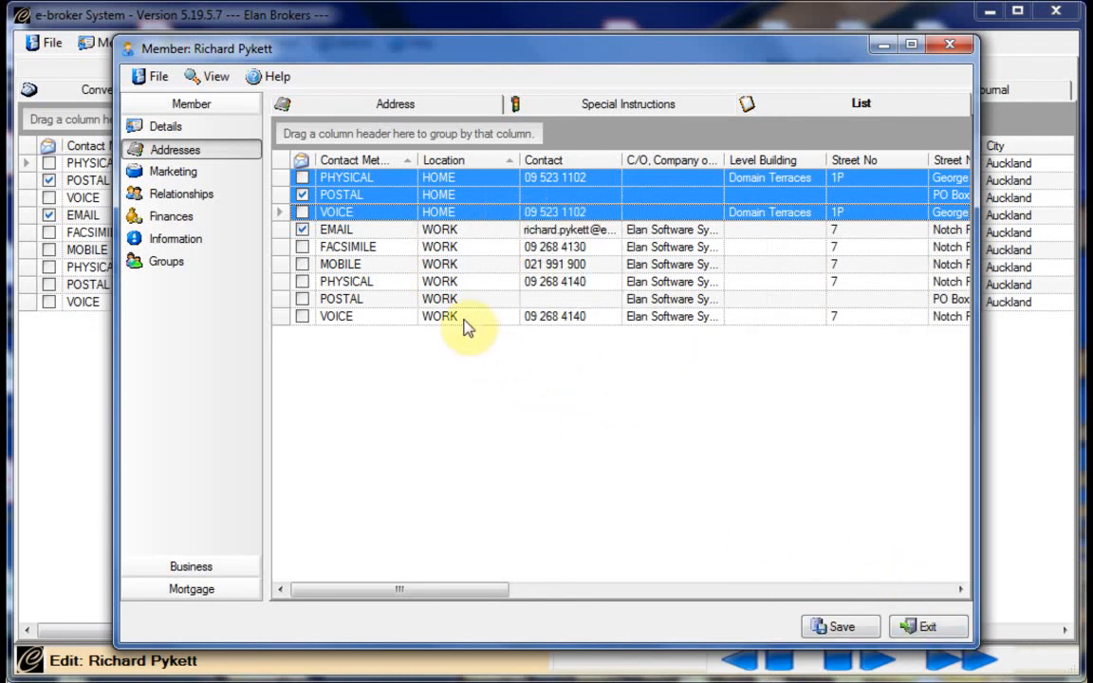
pyautogui.click(921, 626)
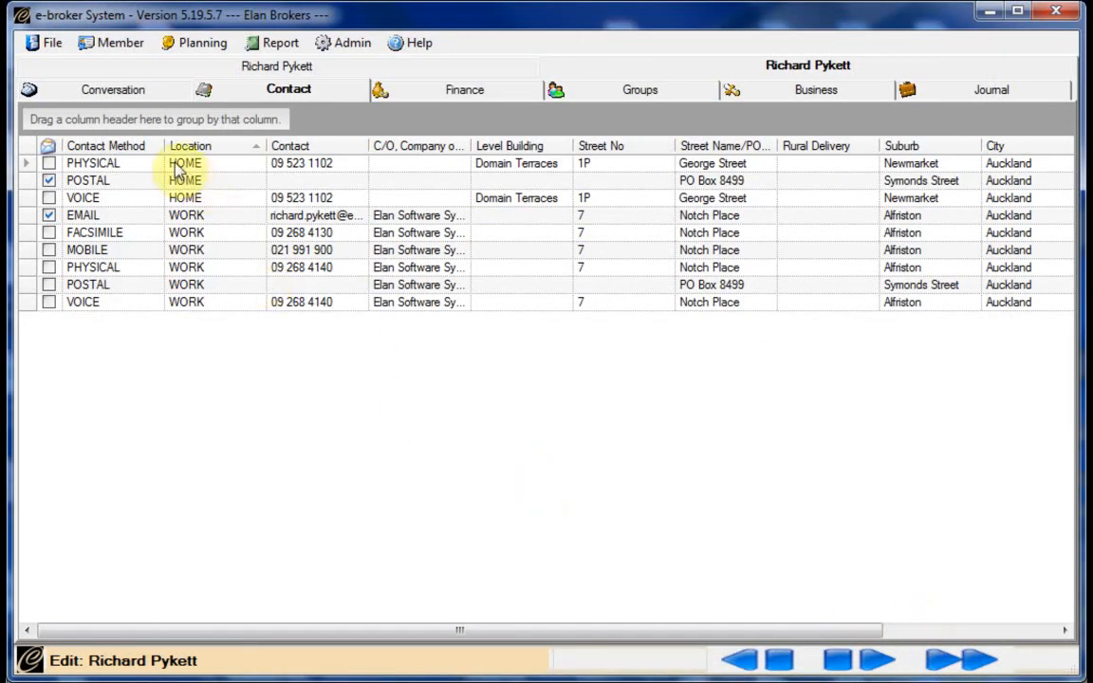
# Refresh the father's Personal relations list so the infant son appears, then open the Spouse row's record
pyautogui.click(80, 90)
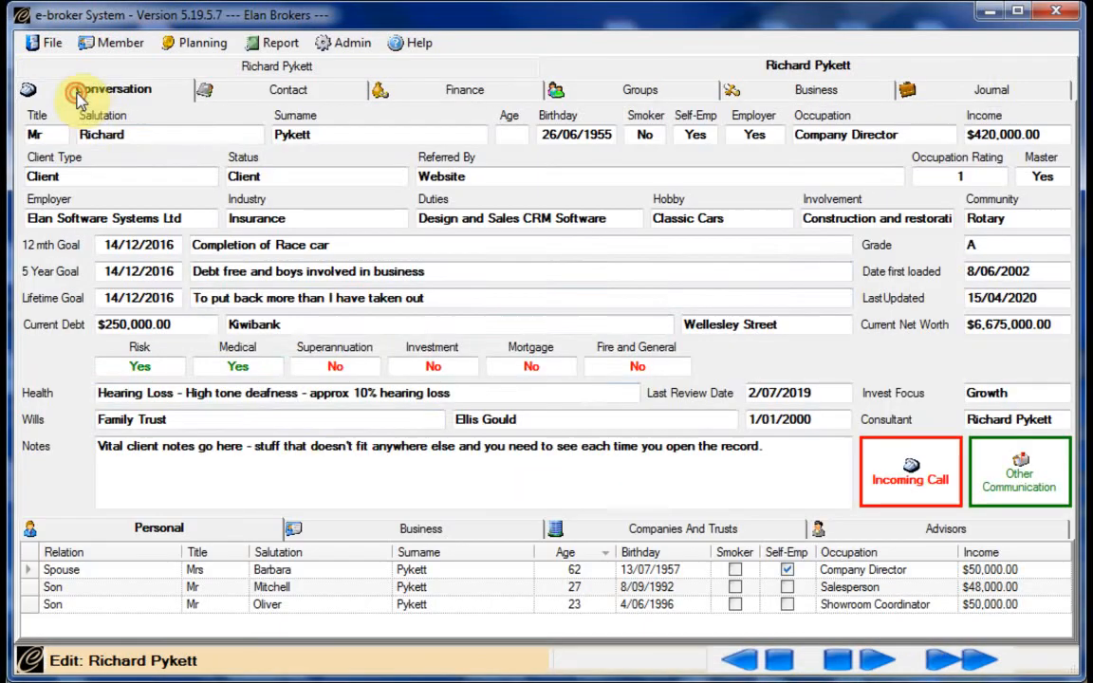
pyautogui.rightClick(333, 592)
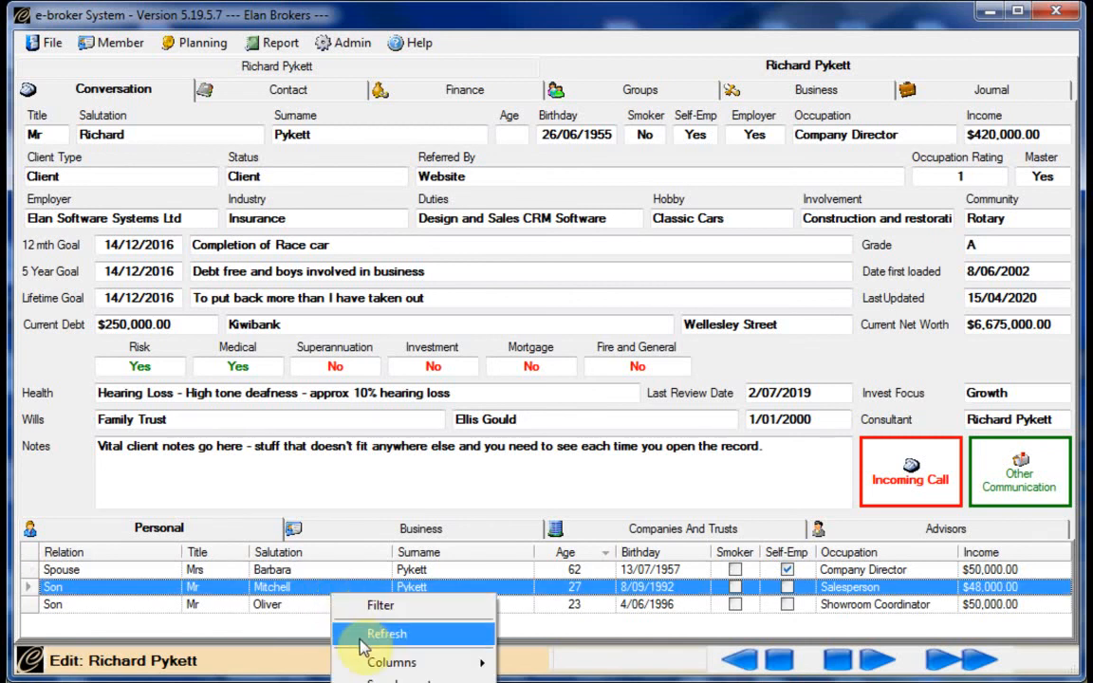
pyautogui.click(361, 630)
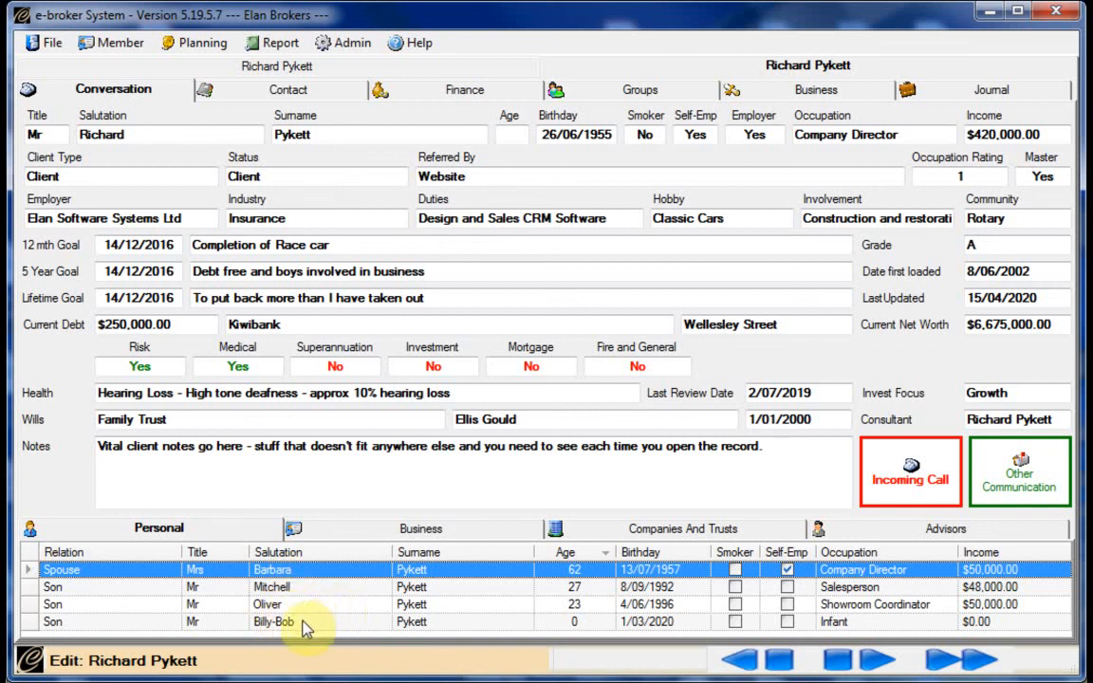
pyautogui.doubleClick(312, 569)
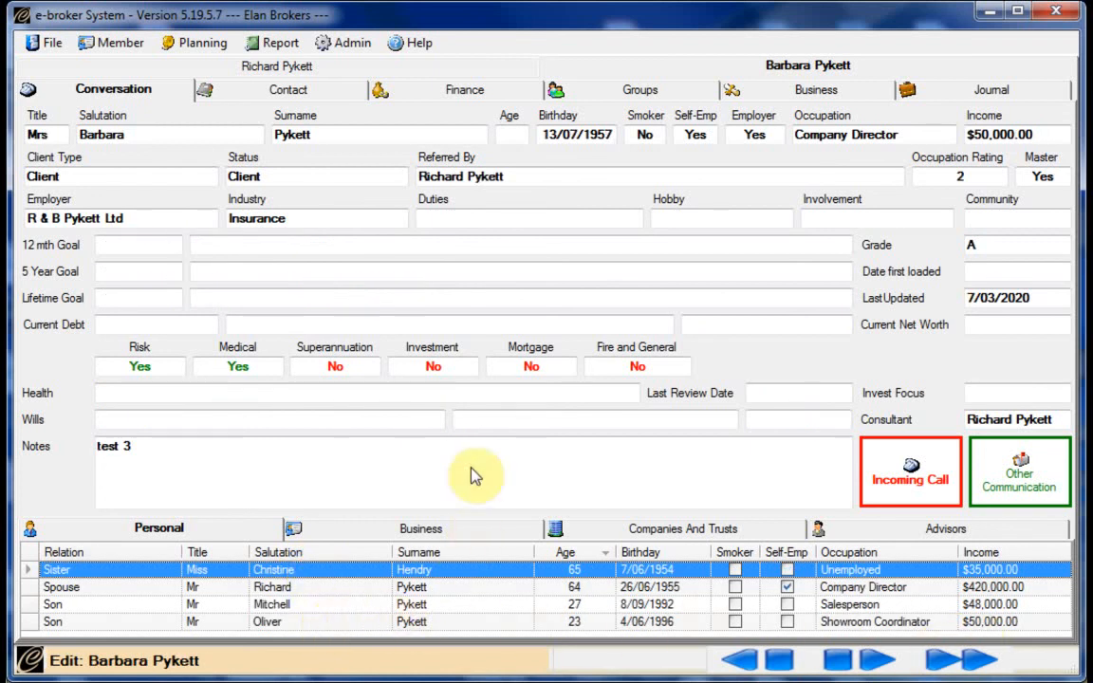
# Launch Member > Relationships for the spouse and locate its window among the open windows
pyautogui.click(105, 48)
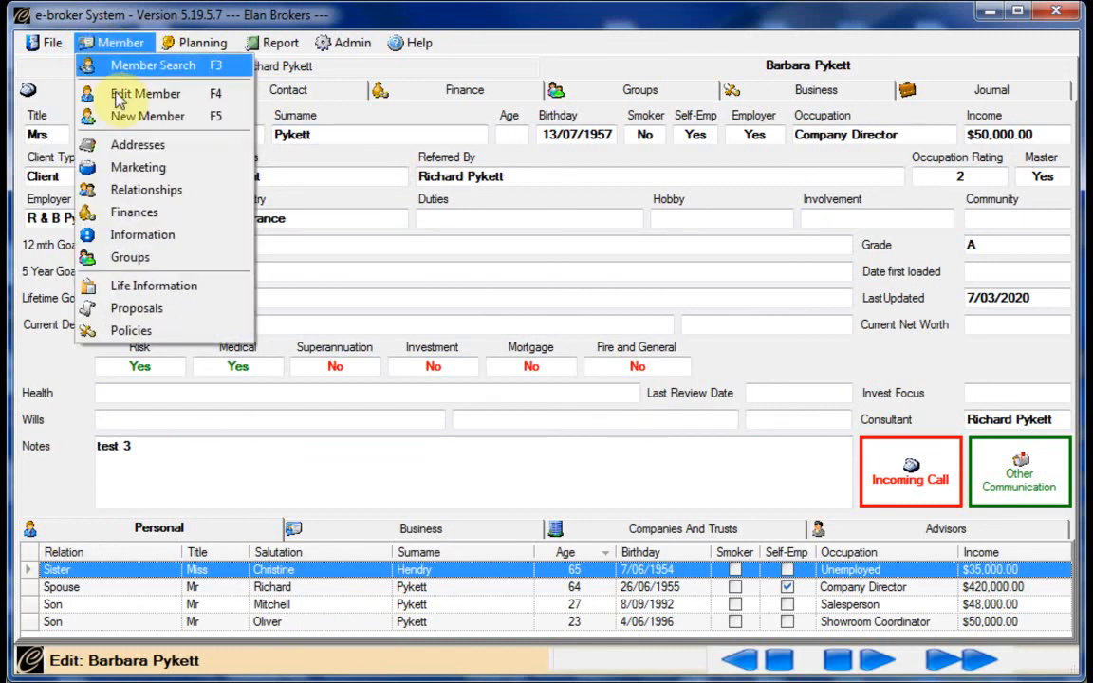
pyautogui.click(103, 195)
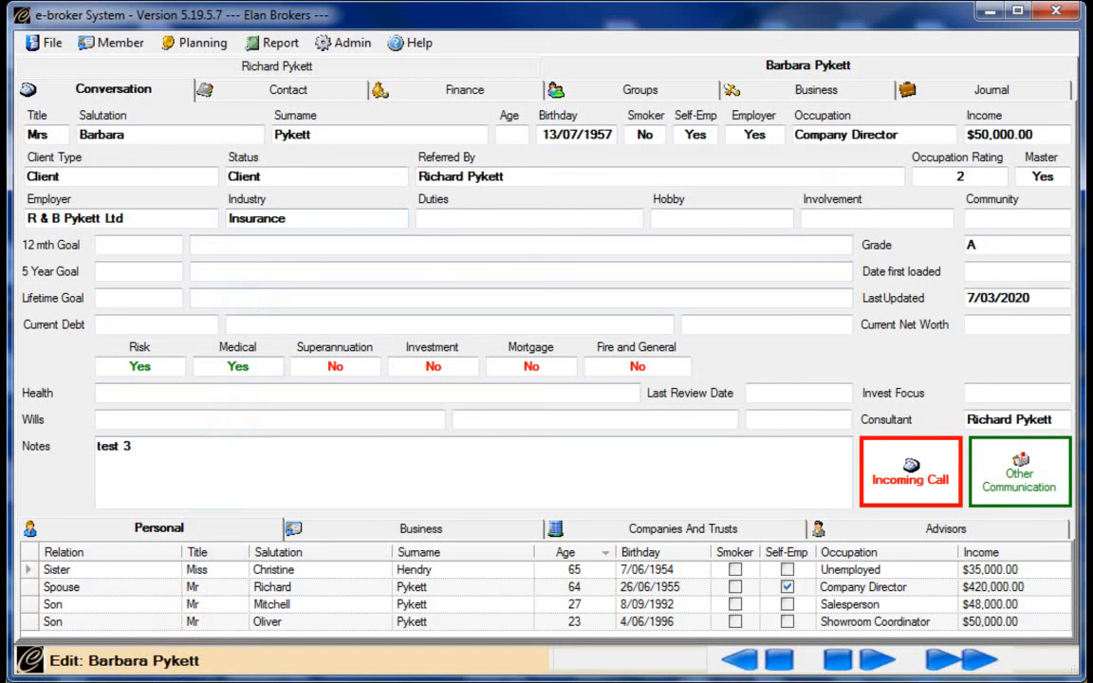
pyautogui.click(114, 681)
# Add a new relationship row for the spouse, choosing the newly added infant son as Member Name
pyautogui.click(180, 653)
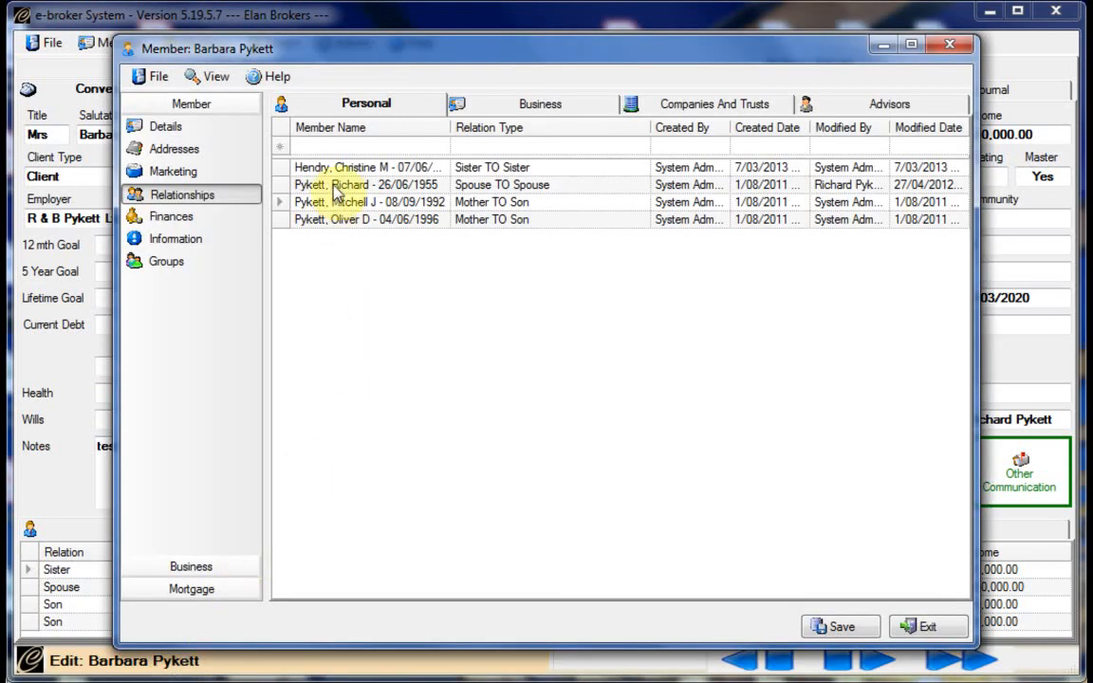
pyautogui.click(316, 148)
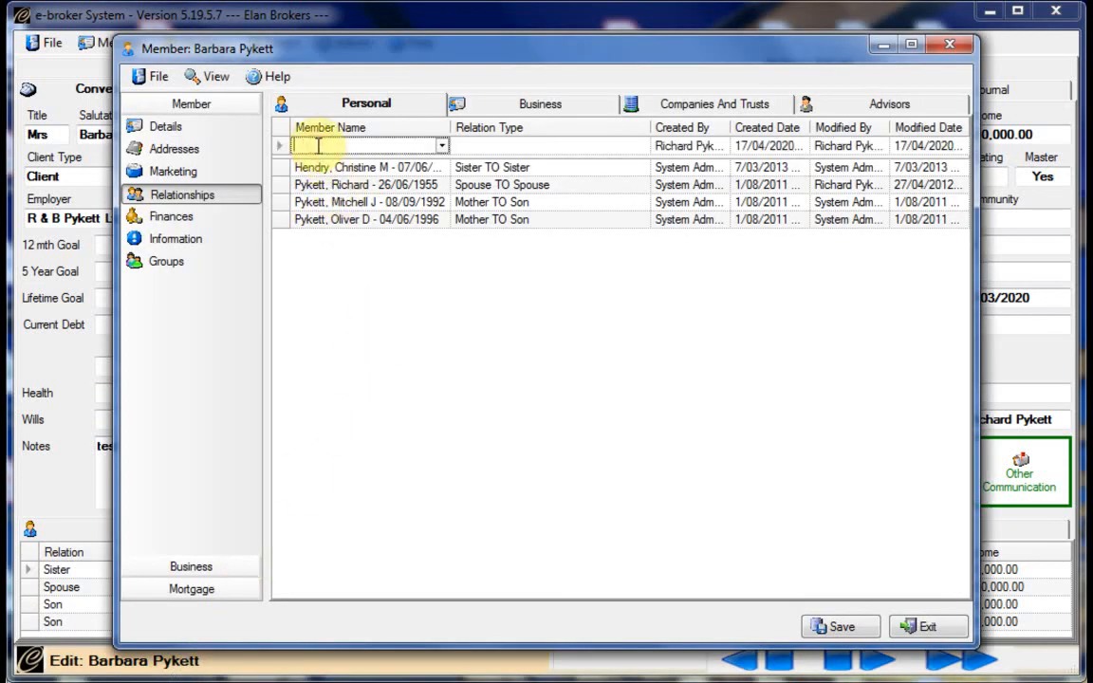
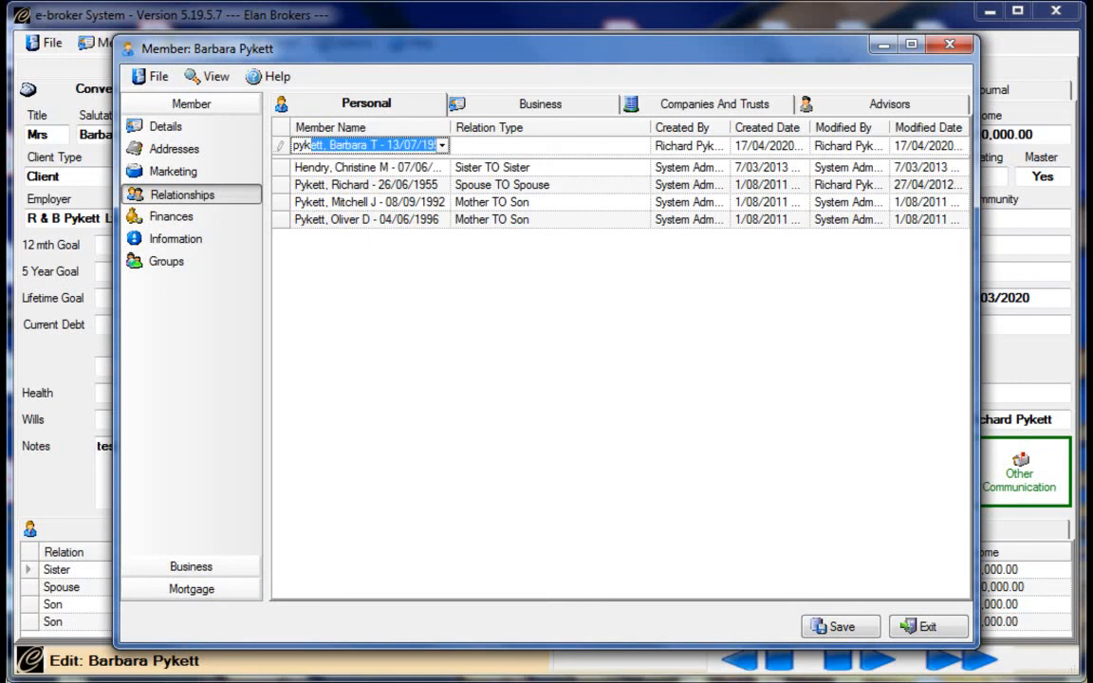
pyautogui.click(442, 145)
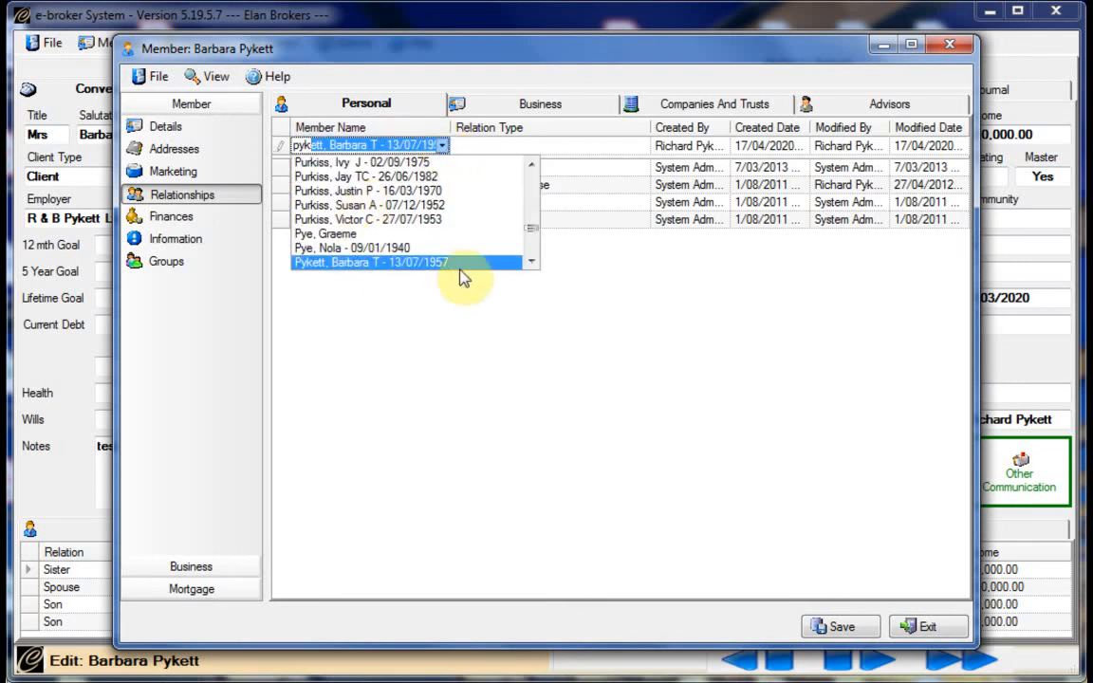
pyautogui.click(532, 261)
pyautogui.doubleClick(532, 261)
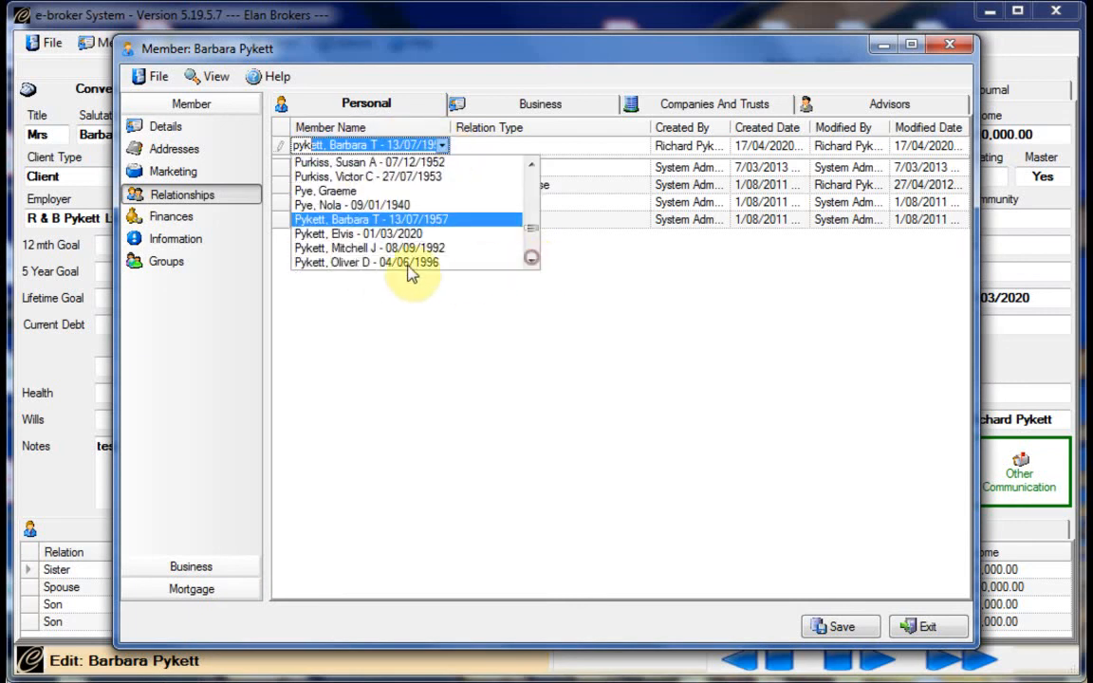
pyautogui.click(345, 234)
# Set the row's Relation Type to Mother TO Son and commit the entry
pyautogui.press('Tab')
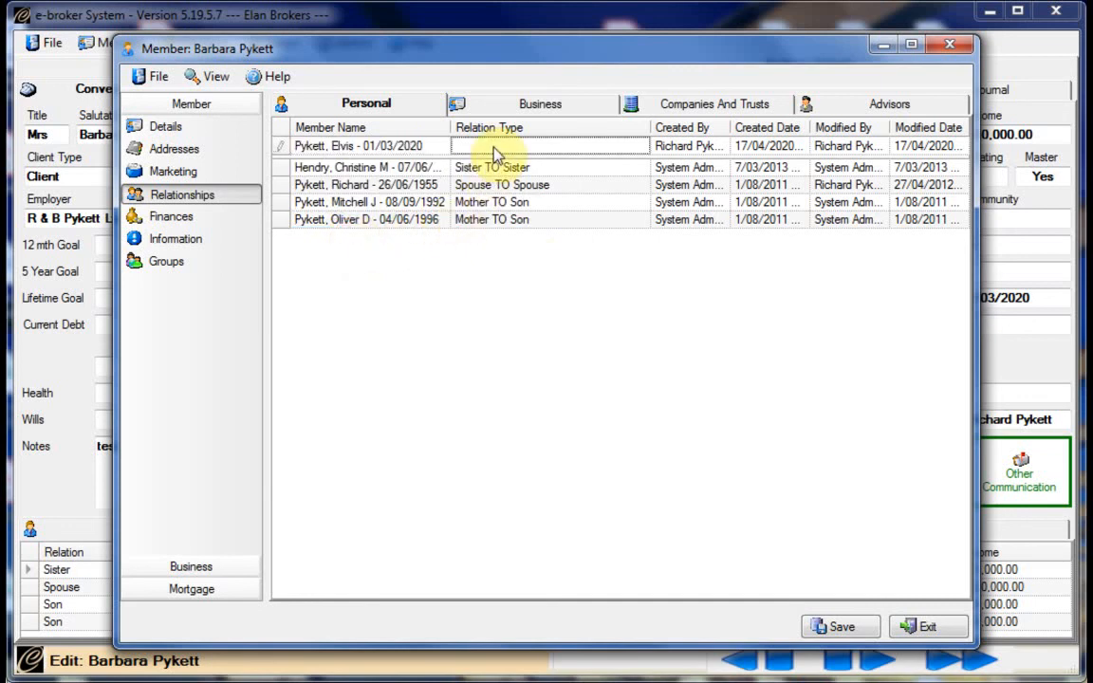
pyautogui.write('m')
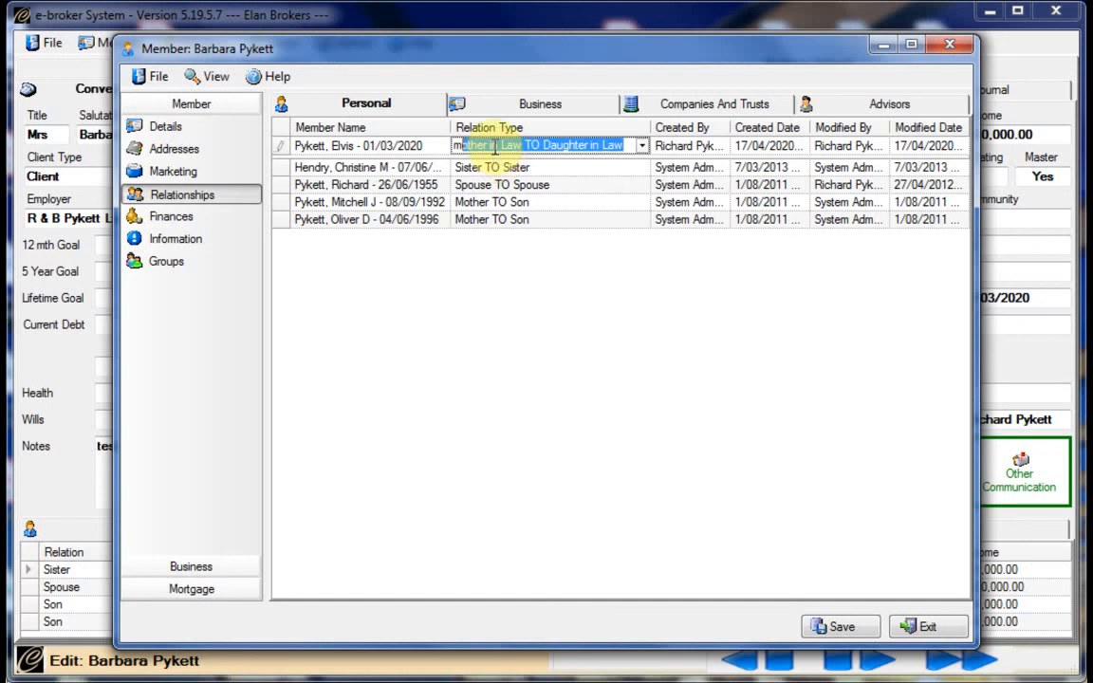
pyautogui.click(642, 147)
pyautogui.click(641, 264)
pyautogui.click(641, 264)
pyautogui.click(641, 264)
pyautogui.click(641, 264)
pyautogui.click(641, 264)
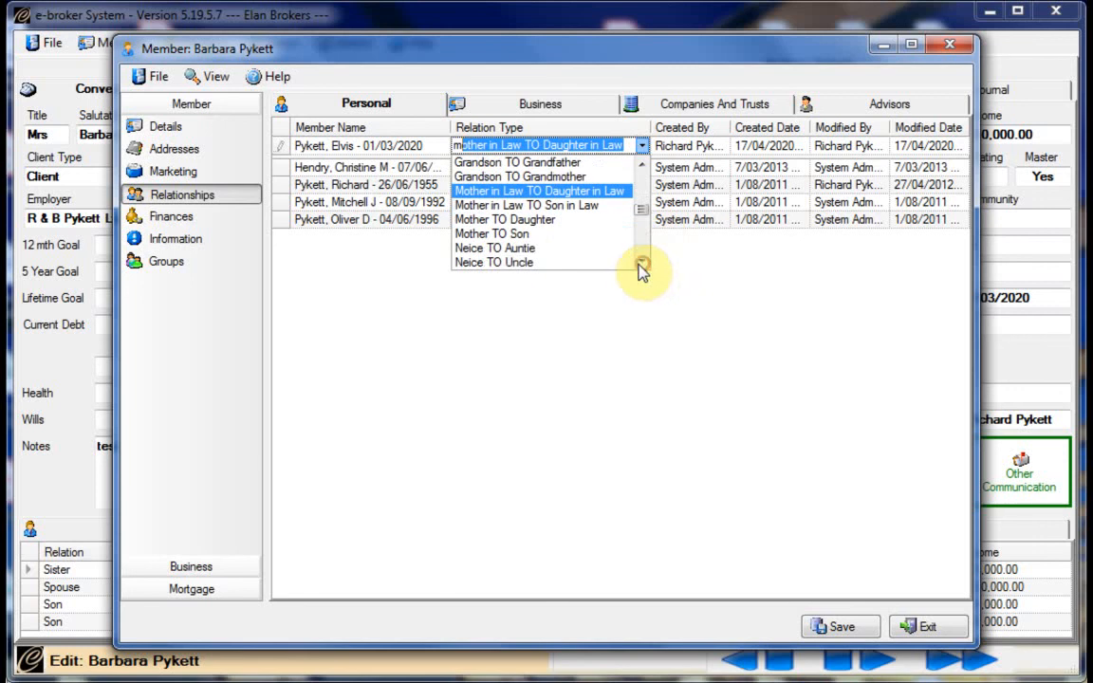
pyautogui.click(504, 234)
pyautogui.press('Return')
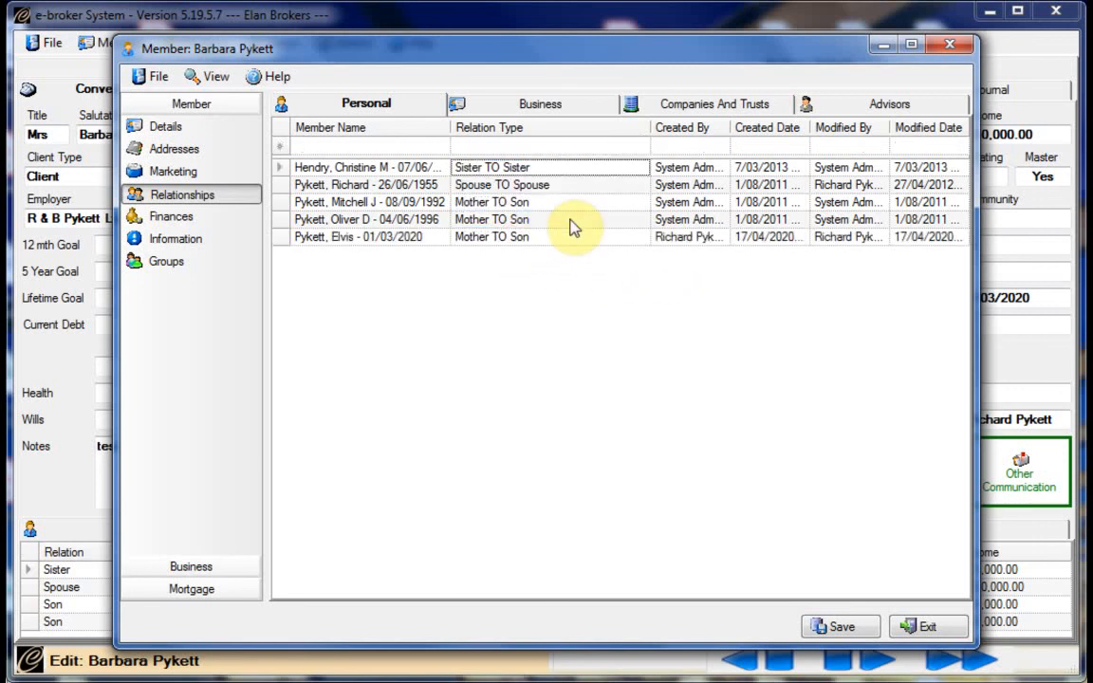
# Refresh the spouse's family list to confirm the infant son row, then open the husband's record via the Spouse row
pyautogui.click(918, 626)
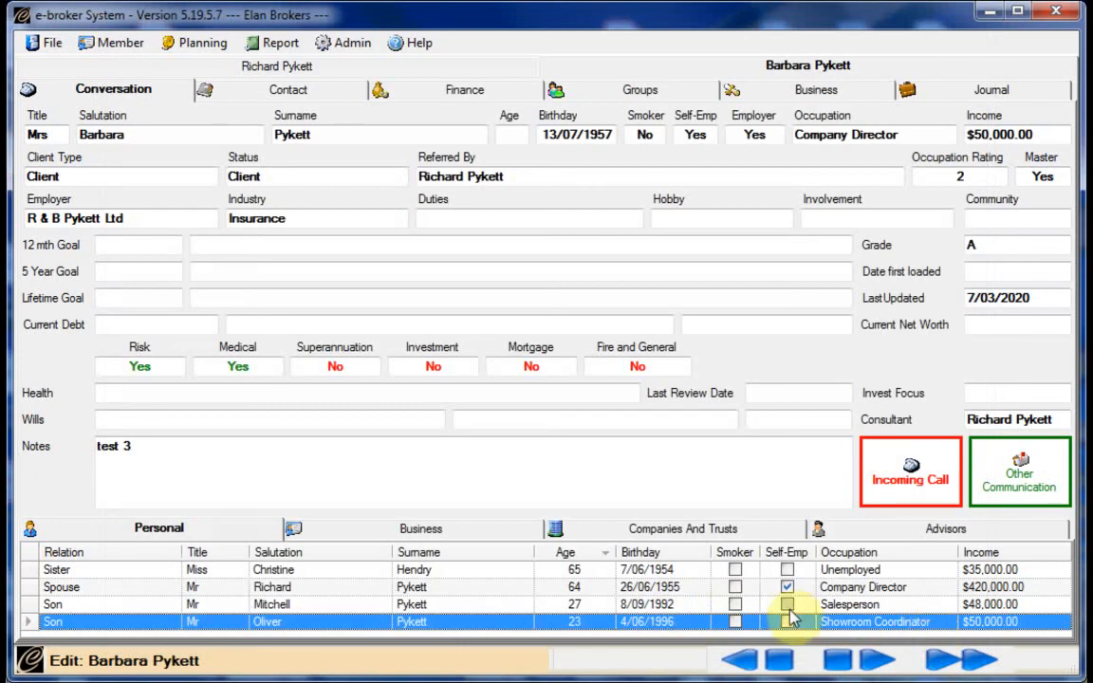
pyautogui.rightClick(471, 605)
pyautogui.click(523, 650)
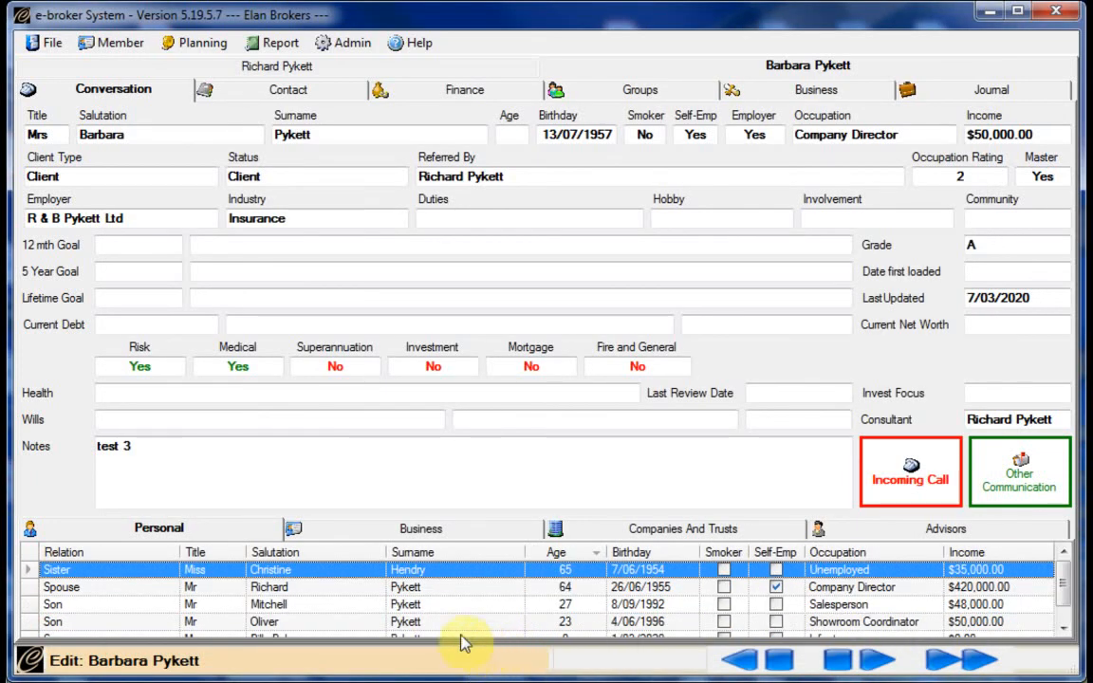
pyautogui.click(1065, 615)
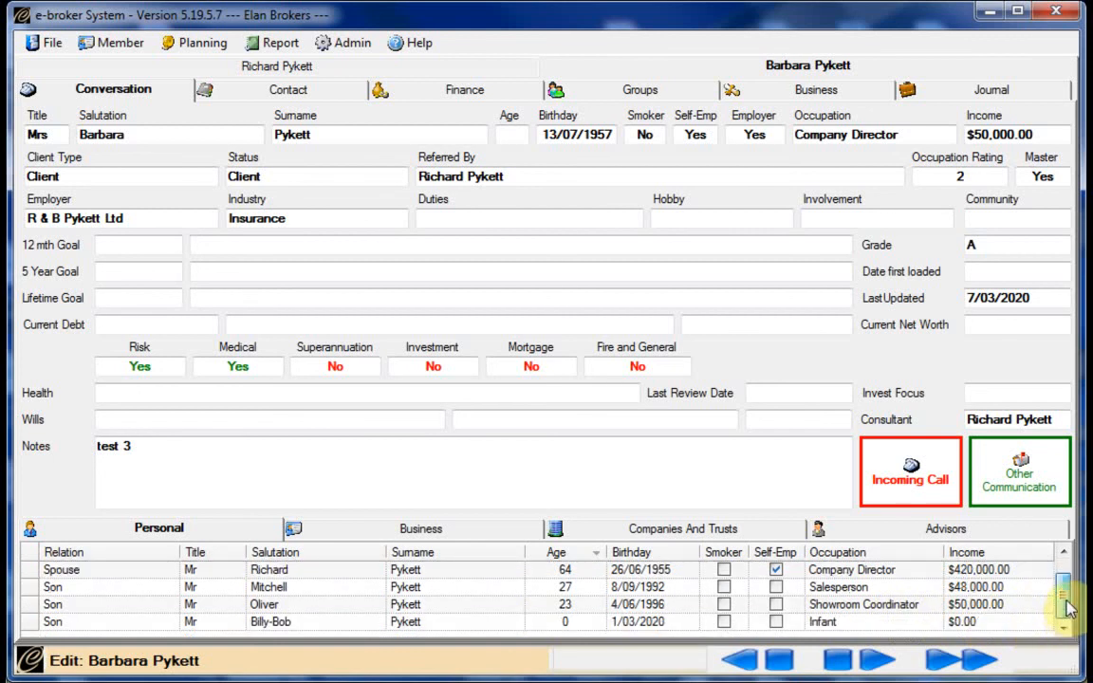
pyautogui.scroll(1, 1066, 598)
pyautogui.scroll(-1, 1067, 600)
pyautogui.scroll(1, 1067, 584)
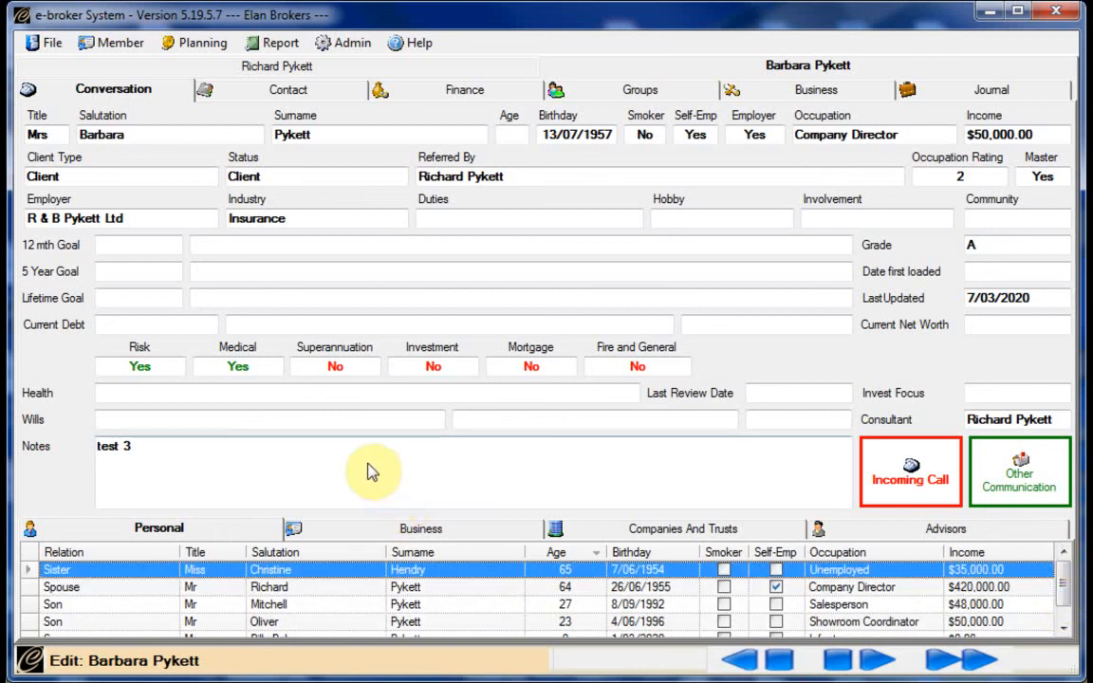
pyautogui.click(316, 586)
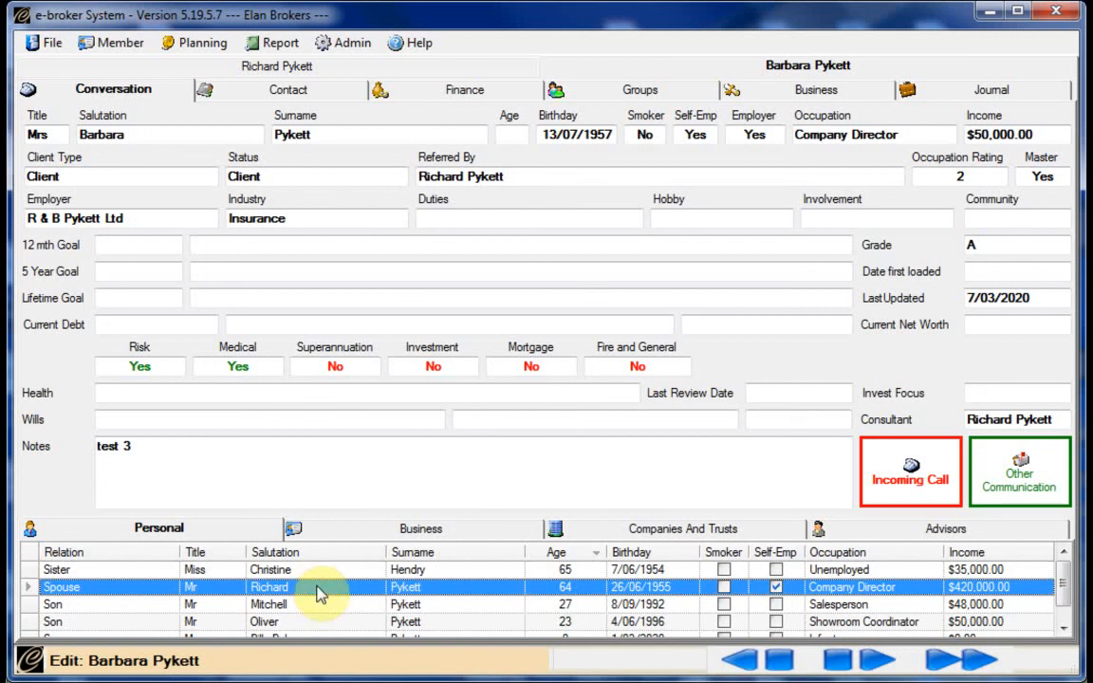
pyautogui.doubleClick(316, 587)
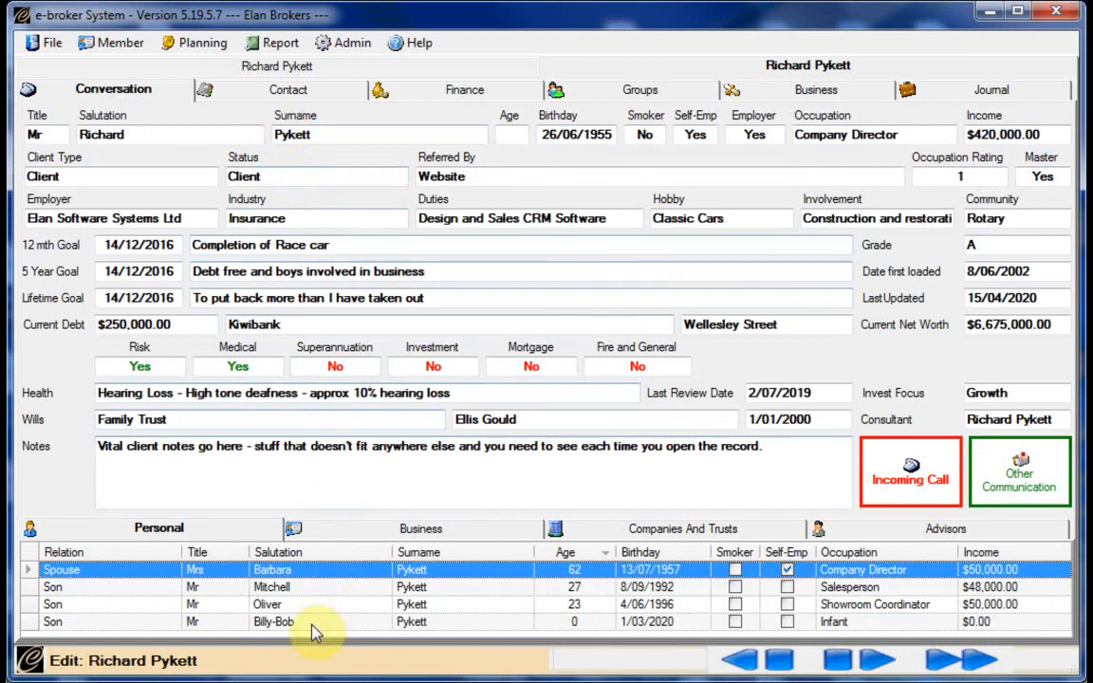